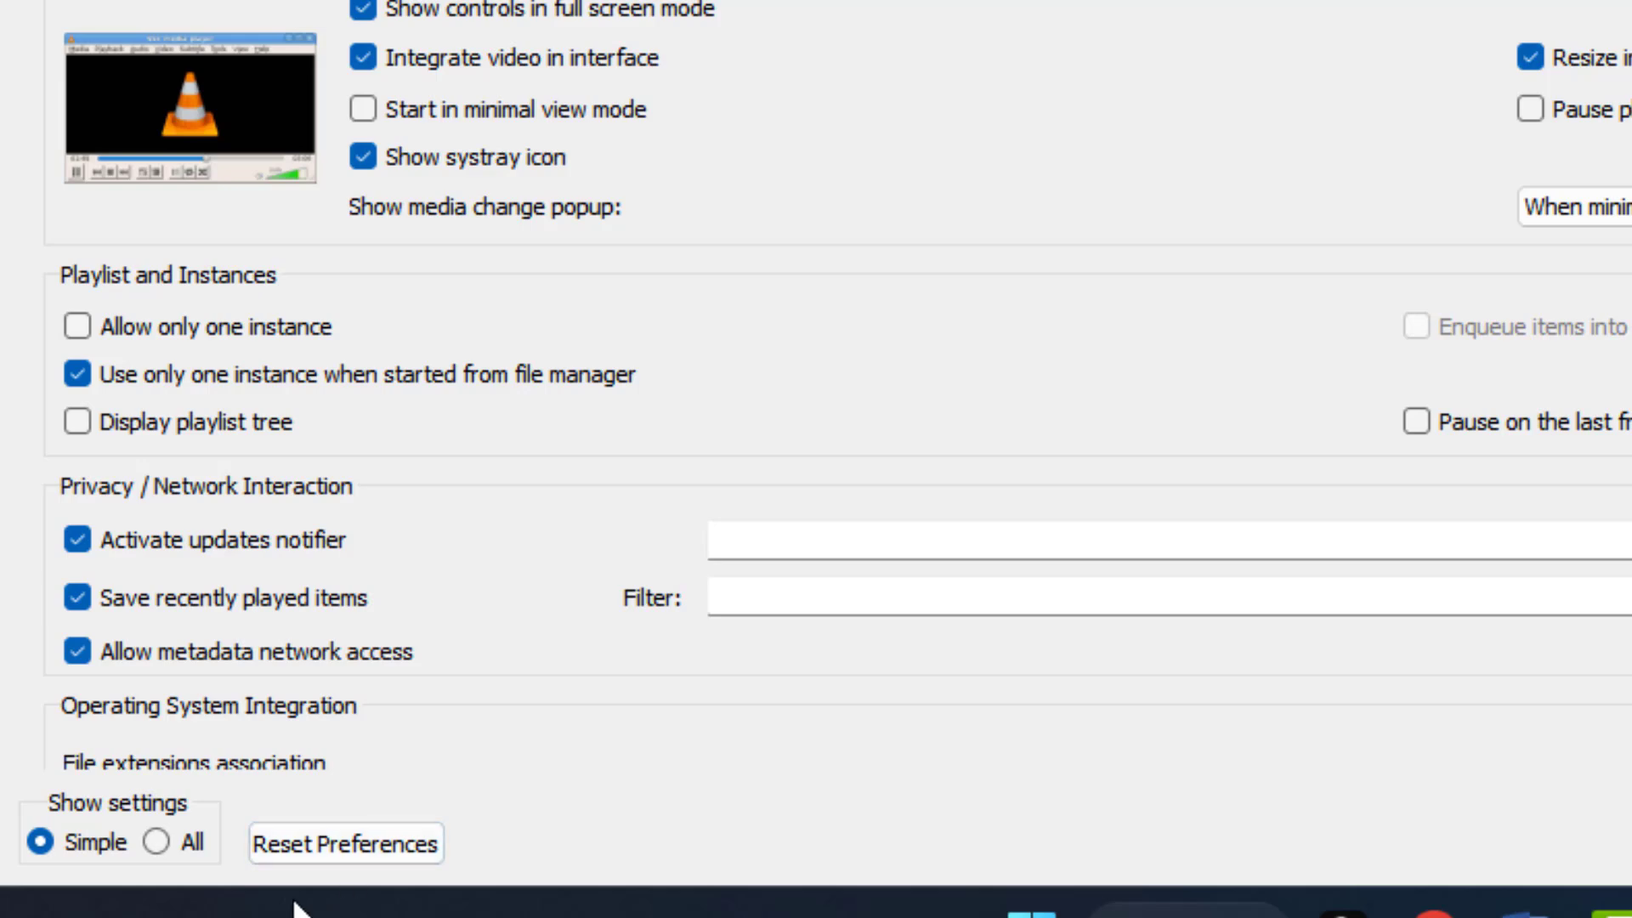
Step: Show all preferences and set the preferred video resolution for Input / Codecs to Best available
left_click(177, 839)
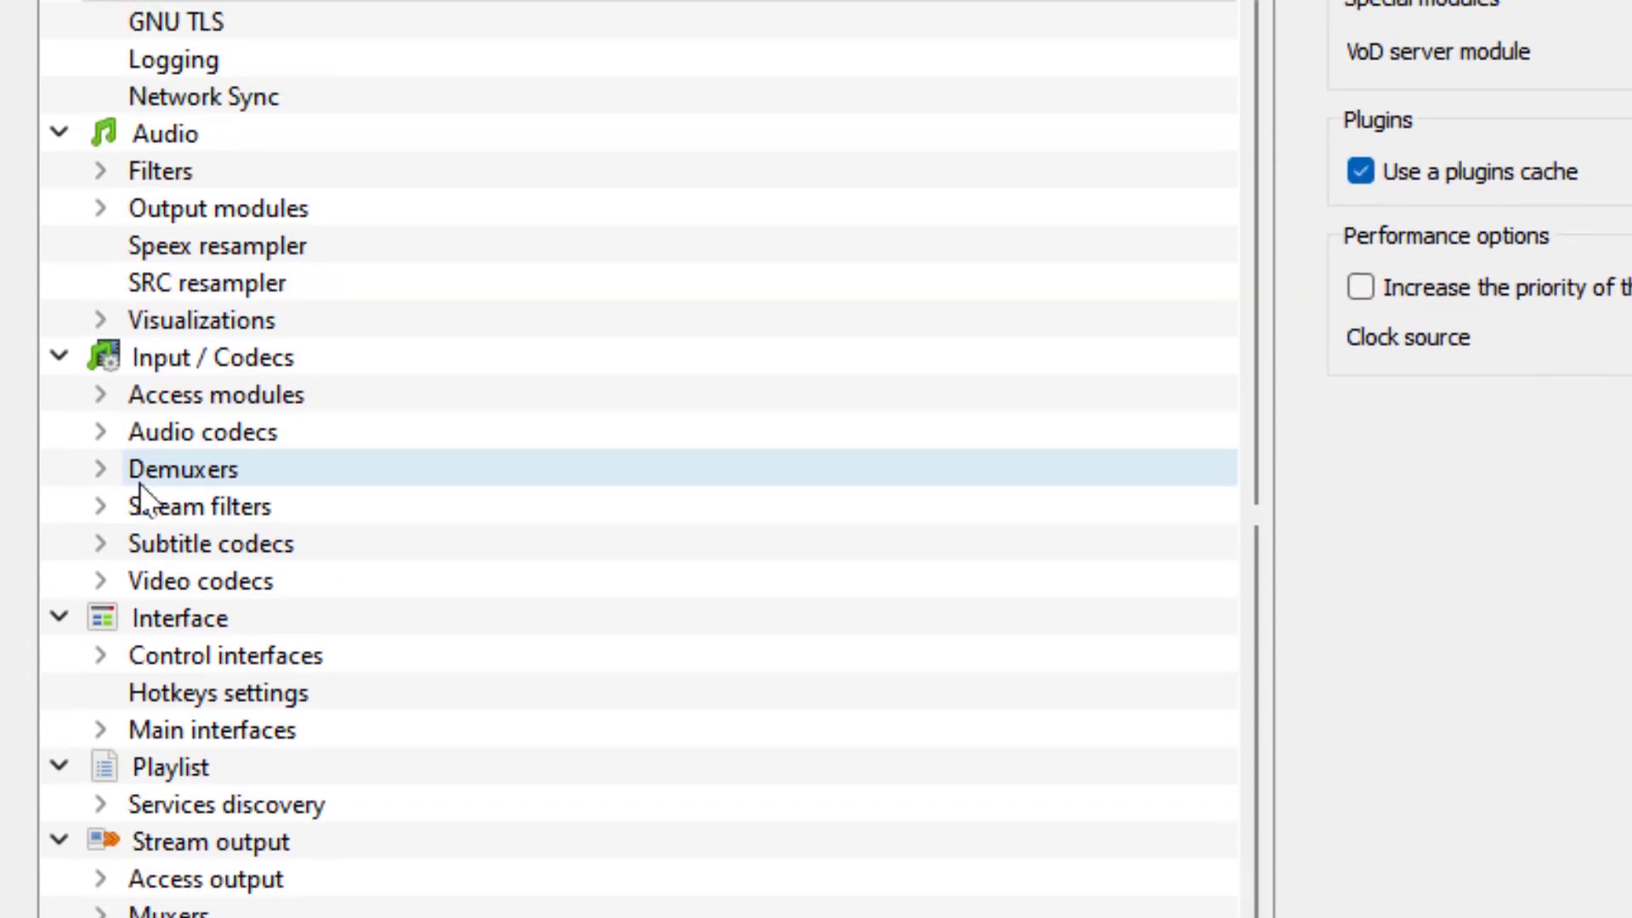
double_click(221, 368)
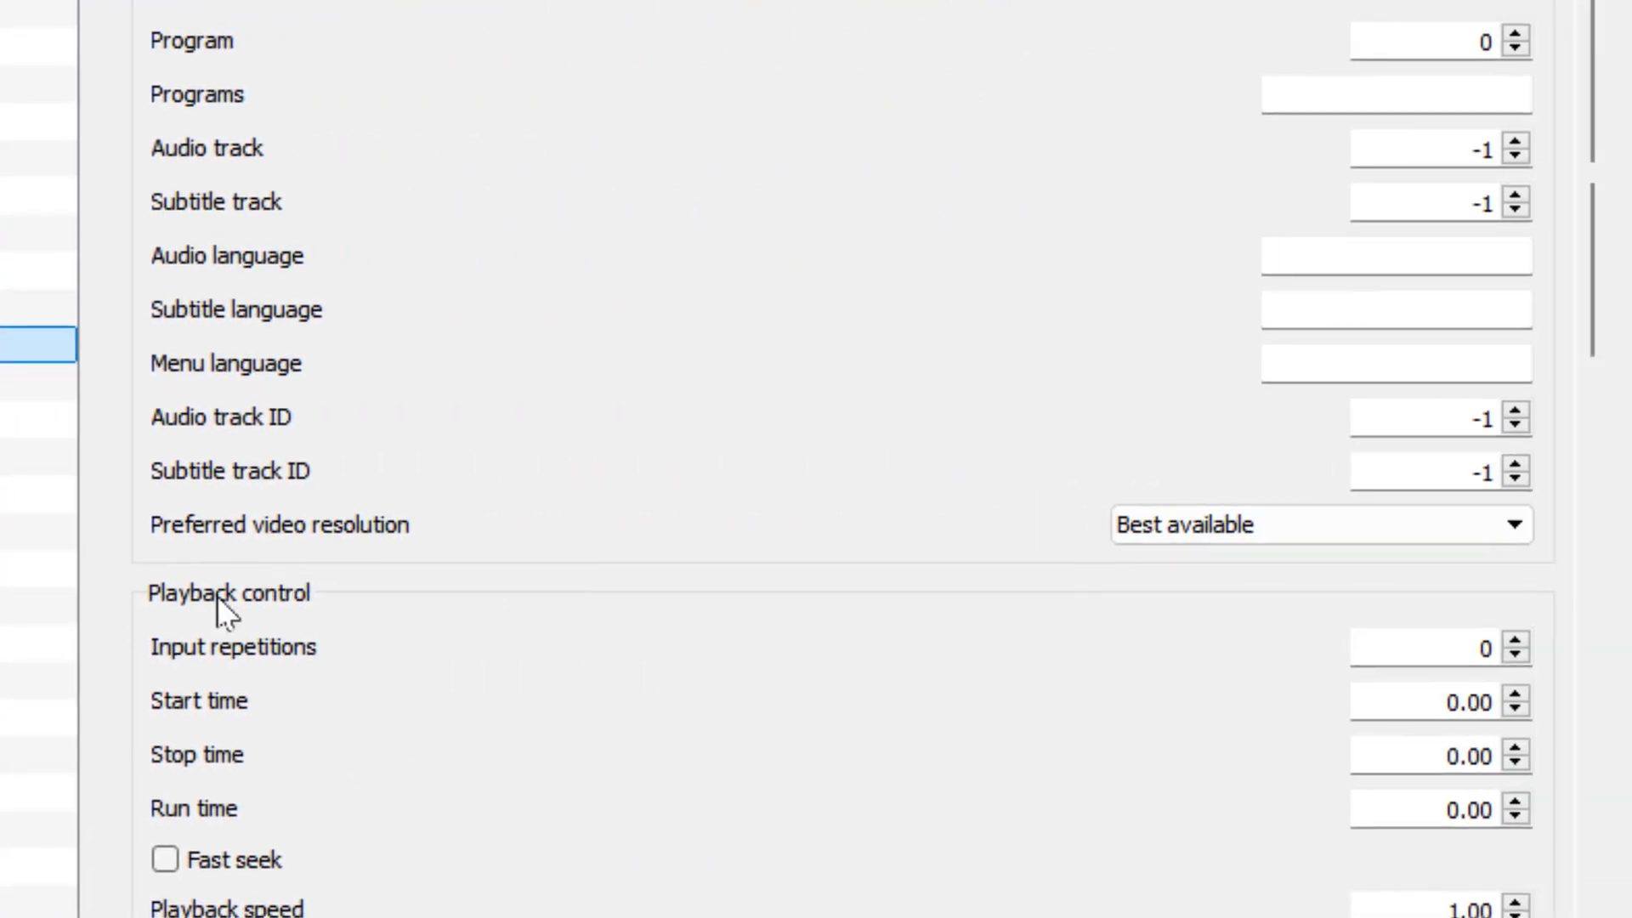
left_click(1207, 538)
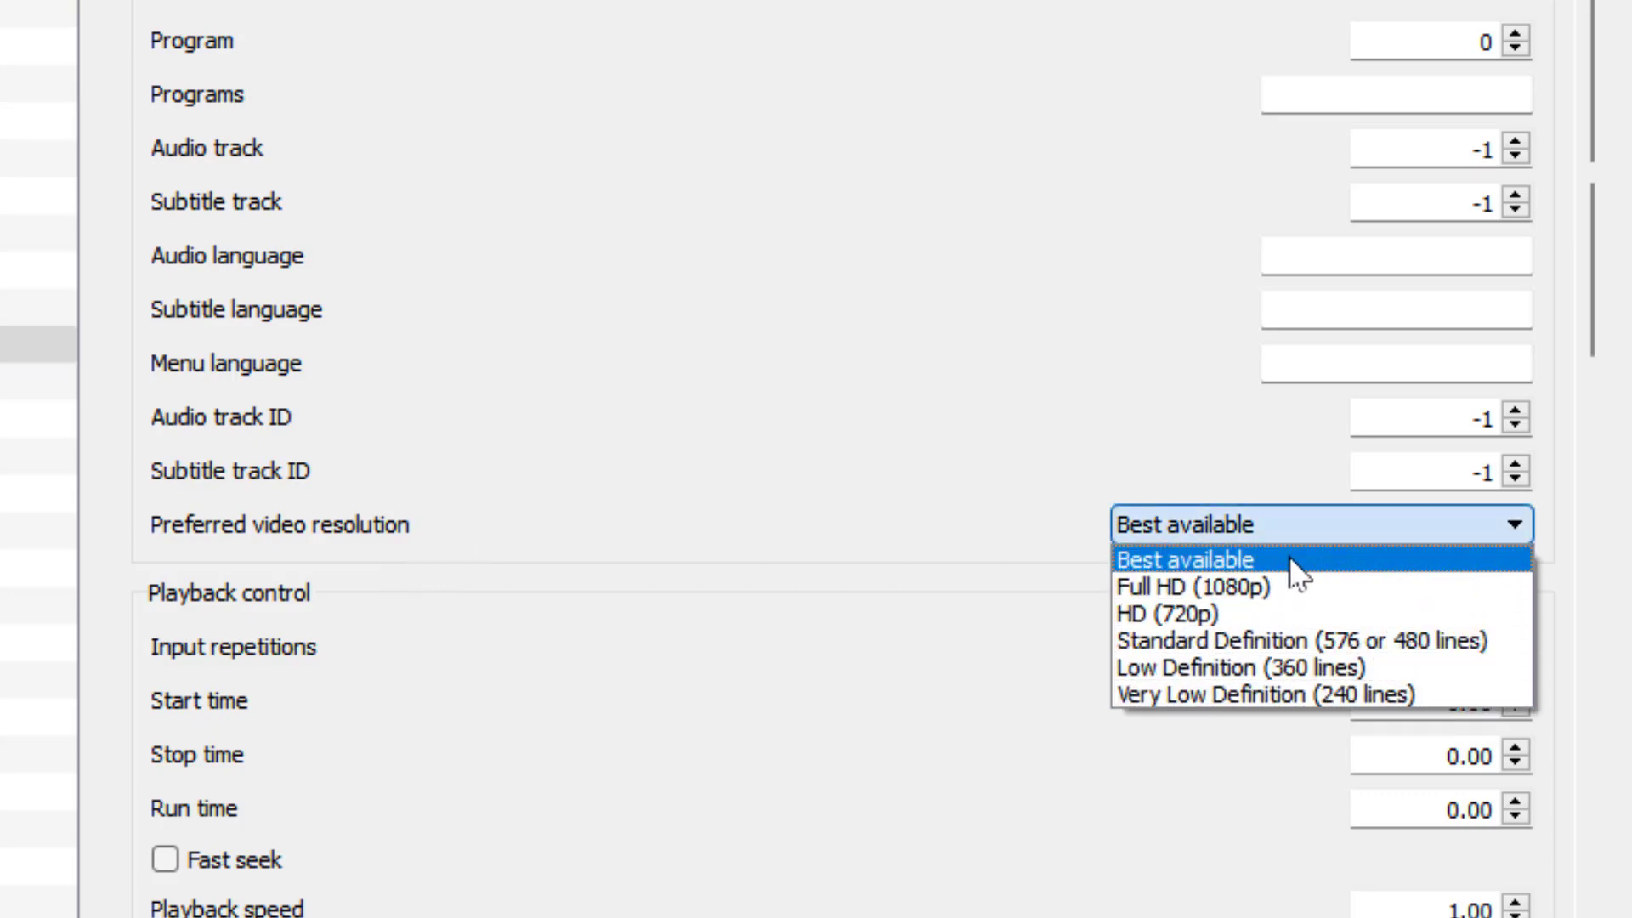
left_click(1310, 566)
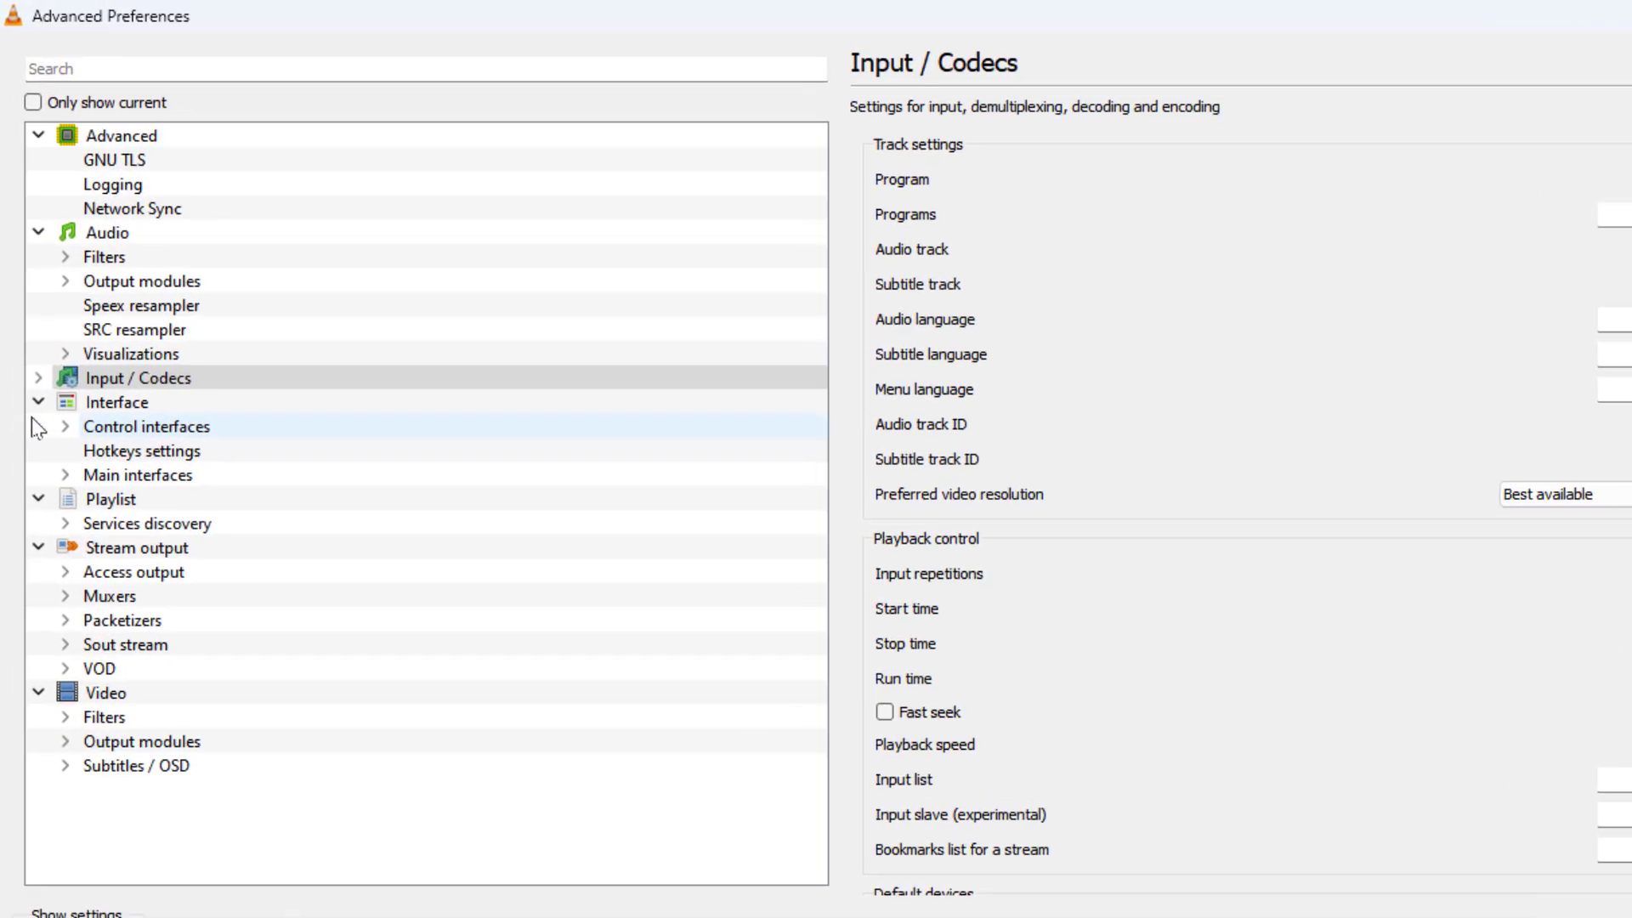
Step: Set File caching to 600 ms in the advanced section of the Input / Codecs settings
left_click(34, 335)
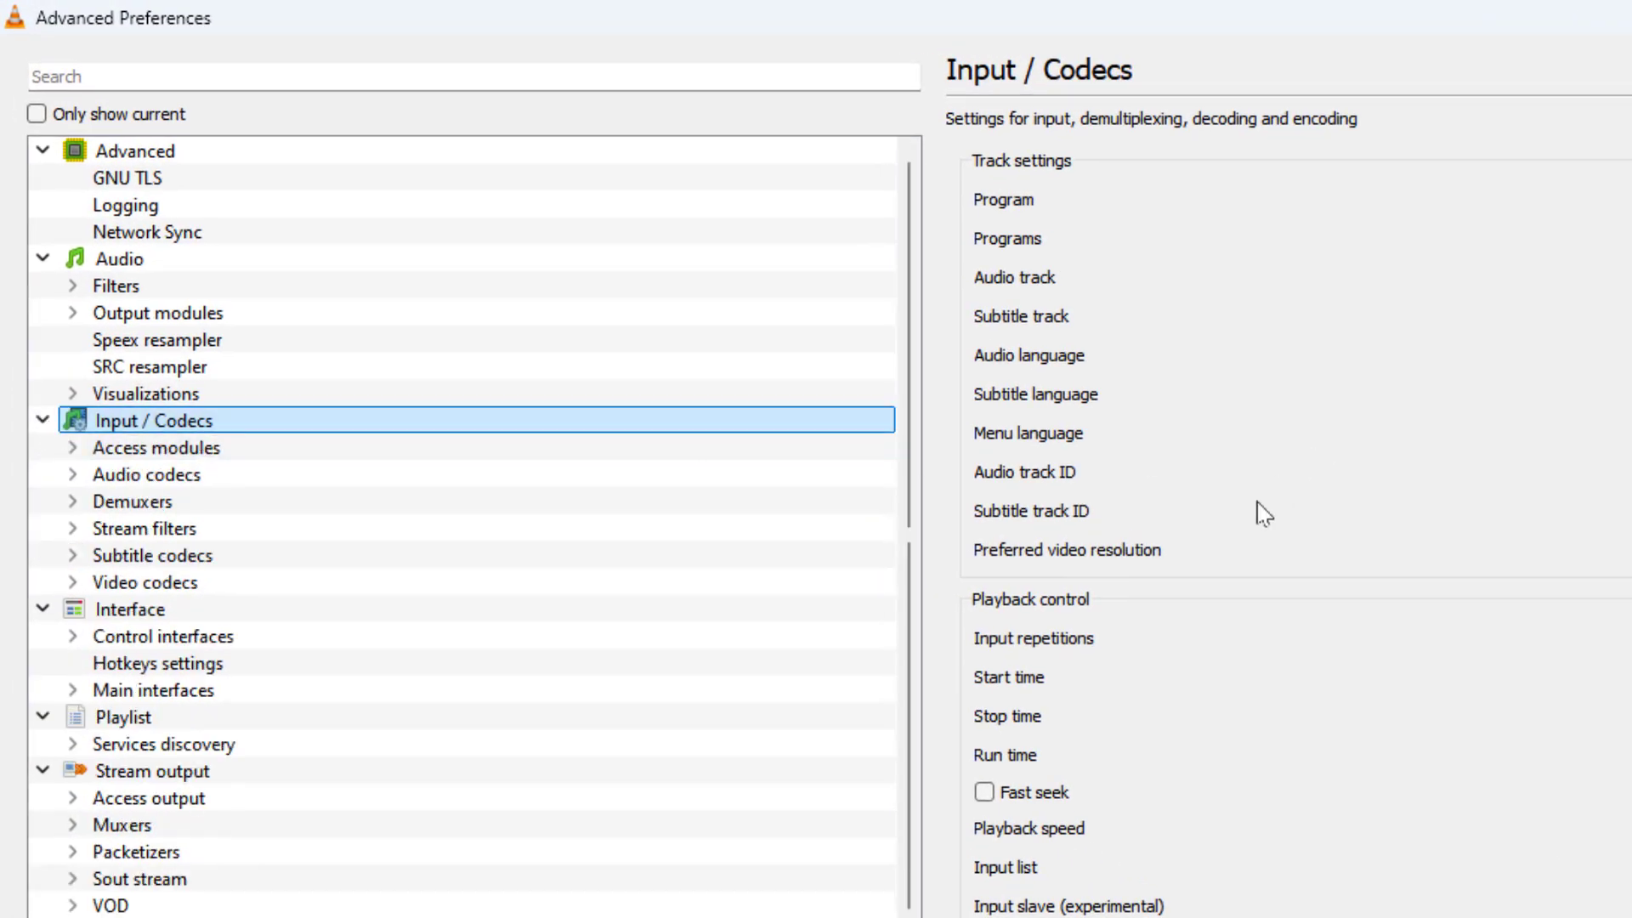
scroll(1257, 510, "down", 15)
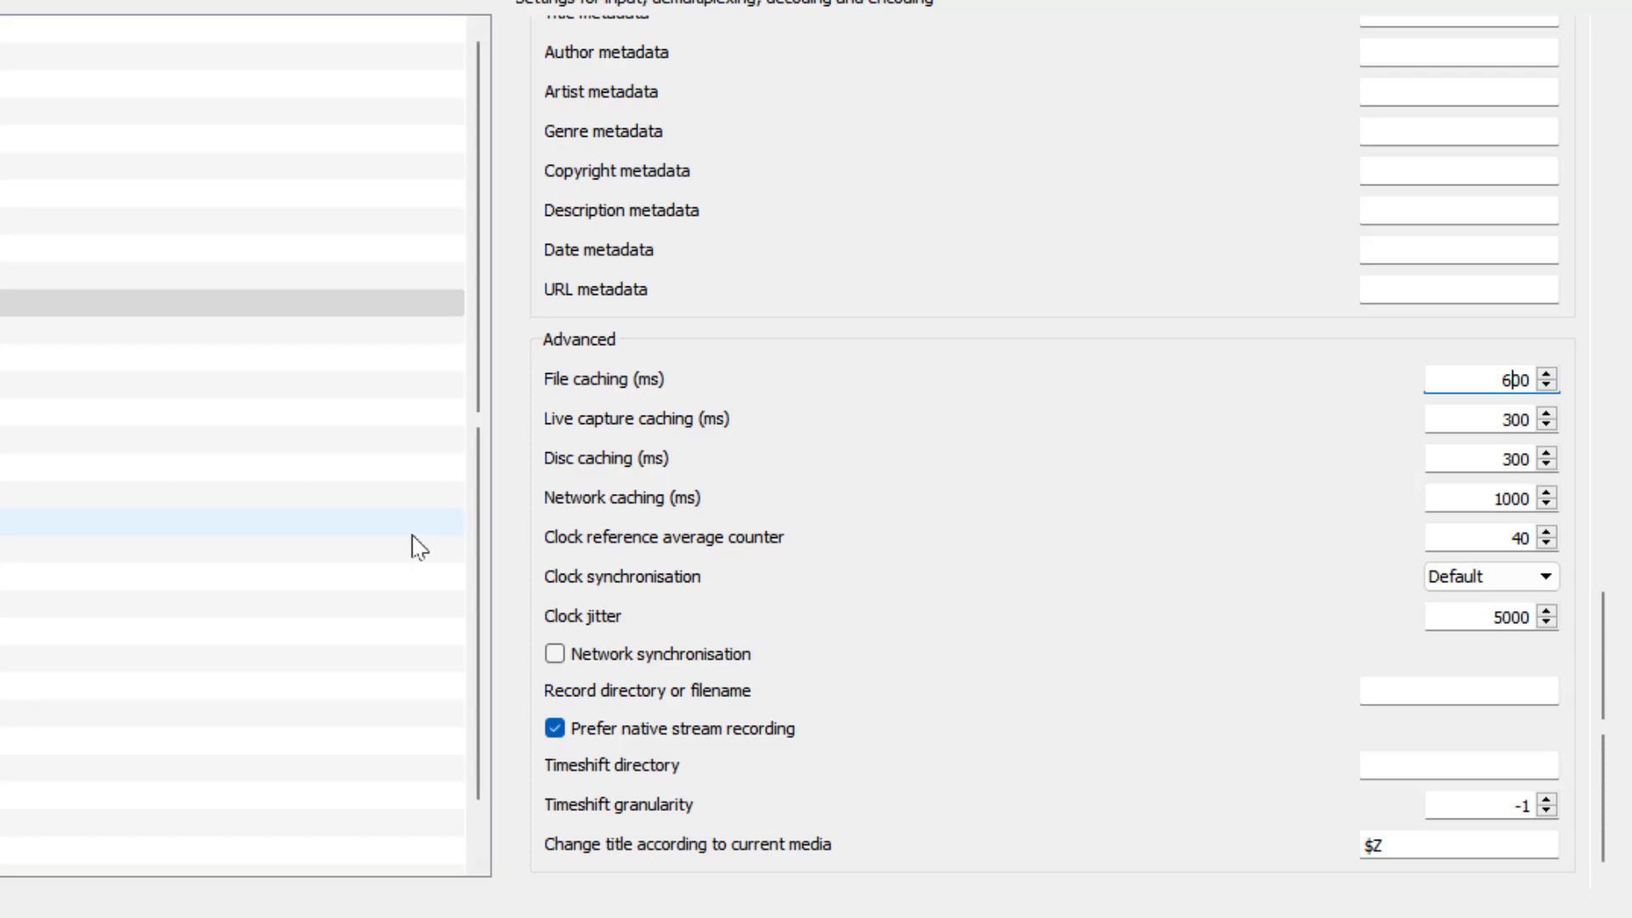
left_click(127, 303)
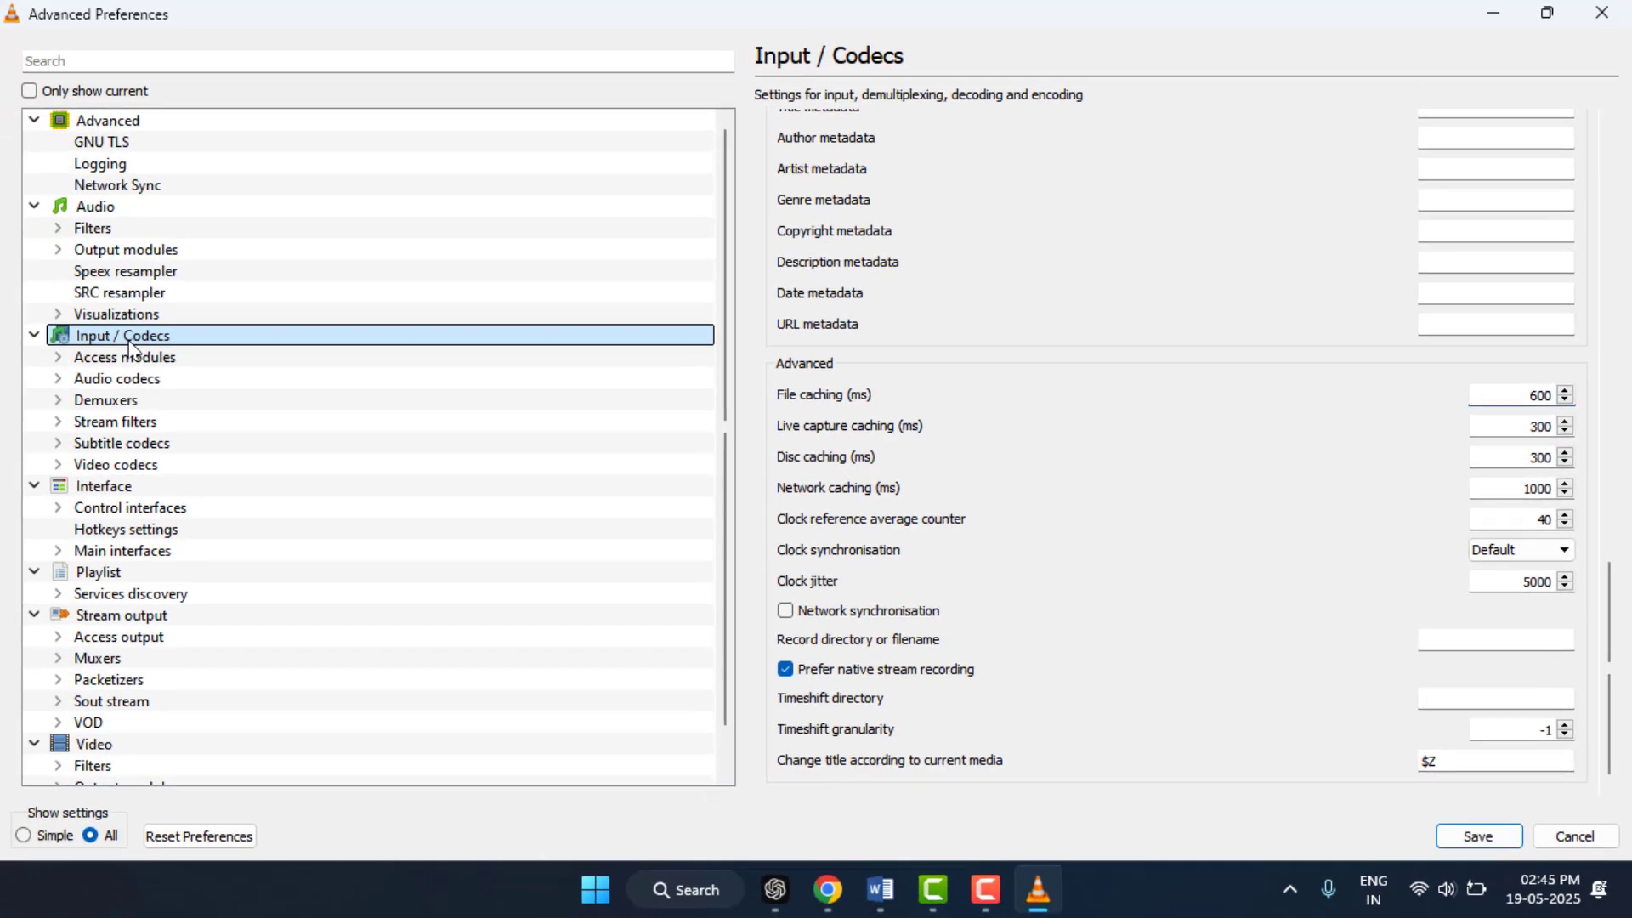
Step: Under Video codecs, set the FFmpeg decoding threads to 3 and the x264 number of reference frames to 3
double_click(129, 340)
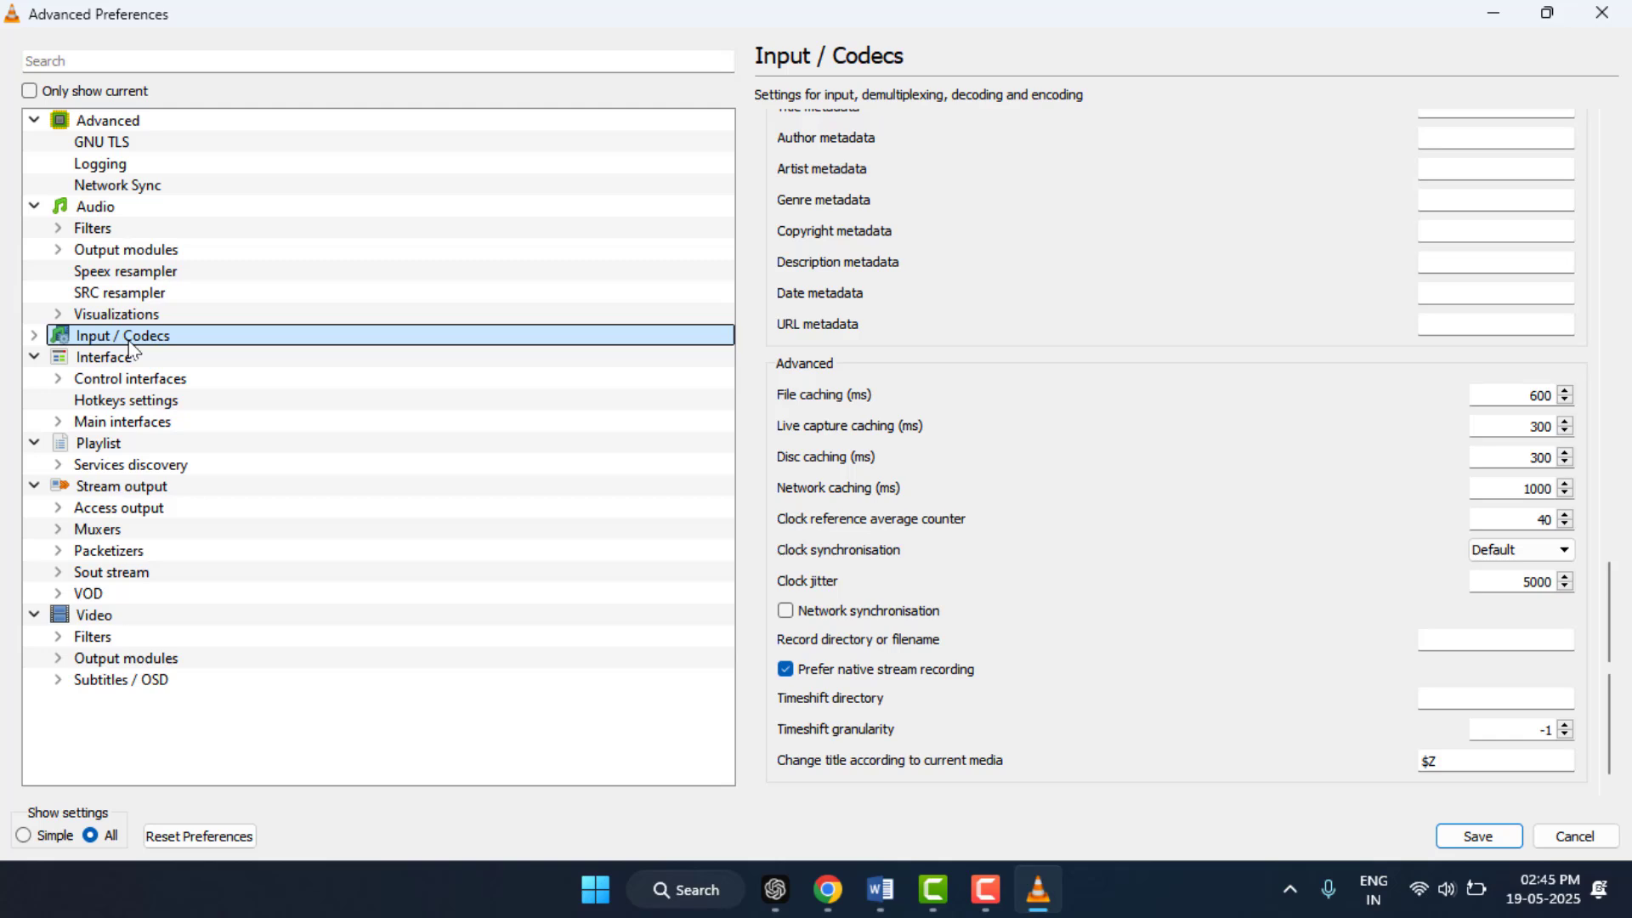
left_click(34, 335)
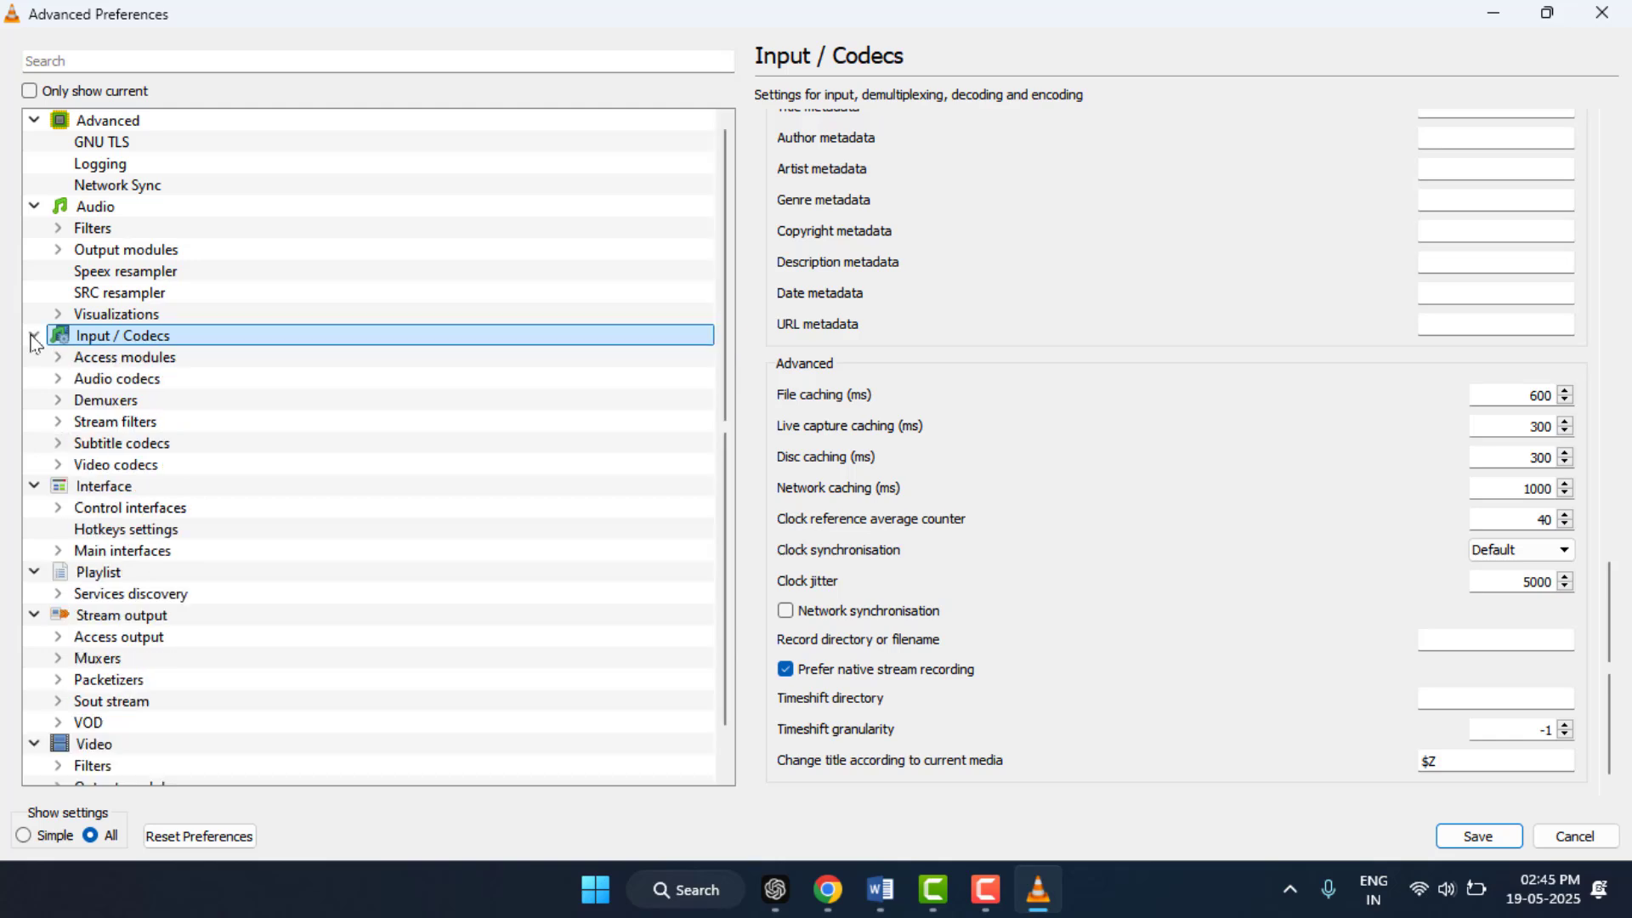
left_click(94, 466)
left_click(58, 464)
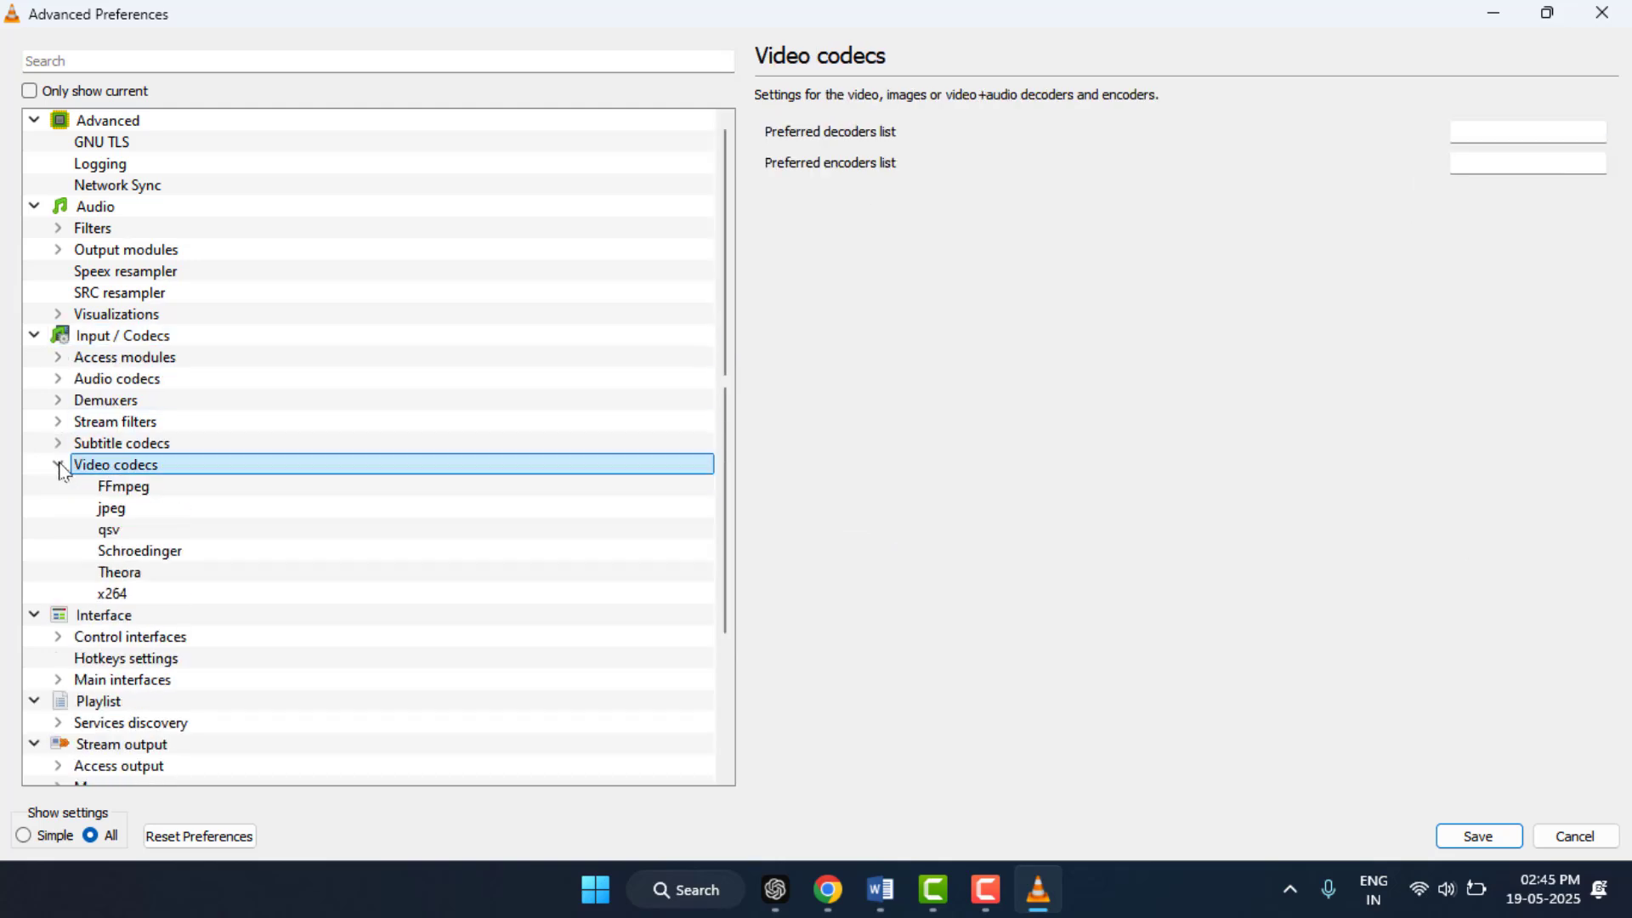
left_click(142, 493)
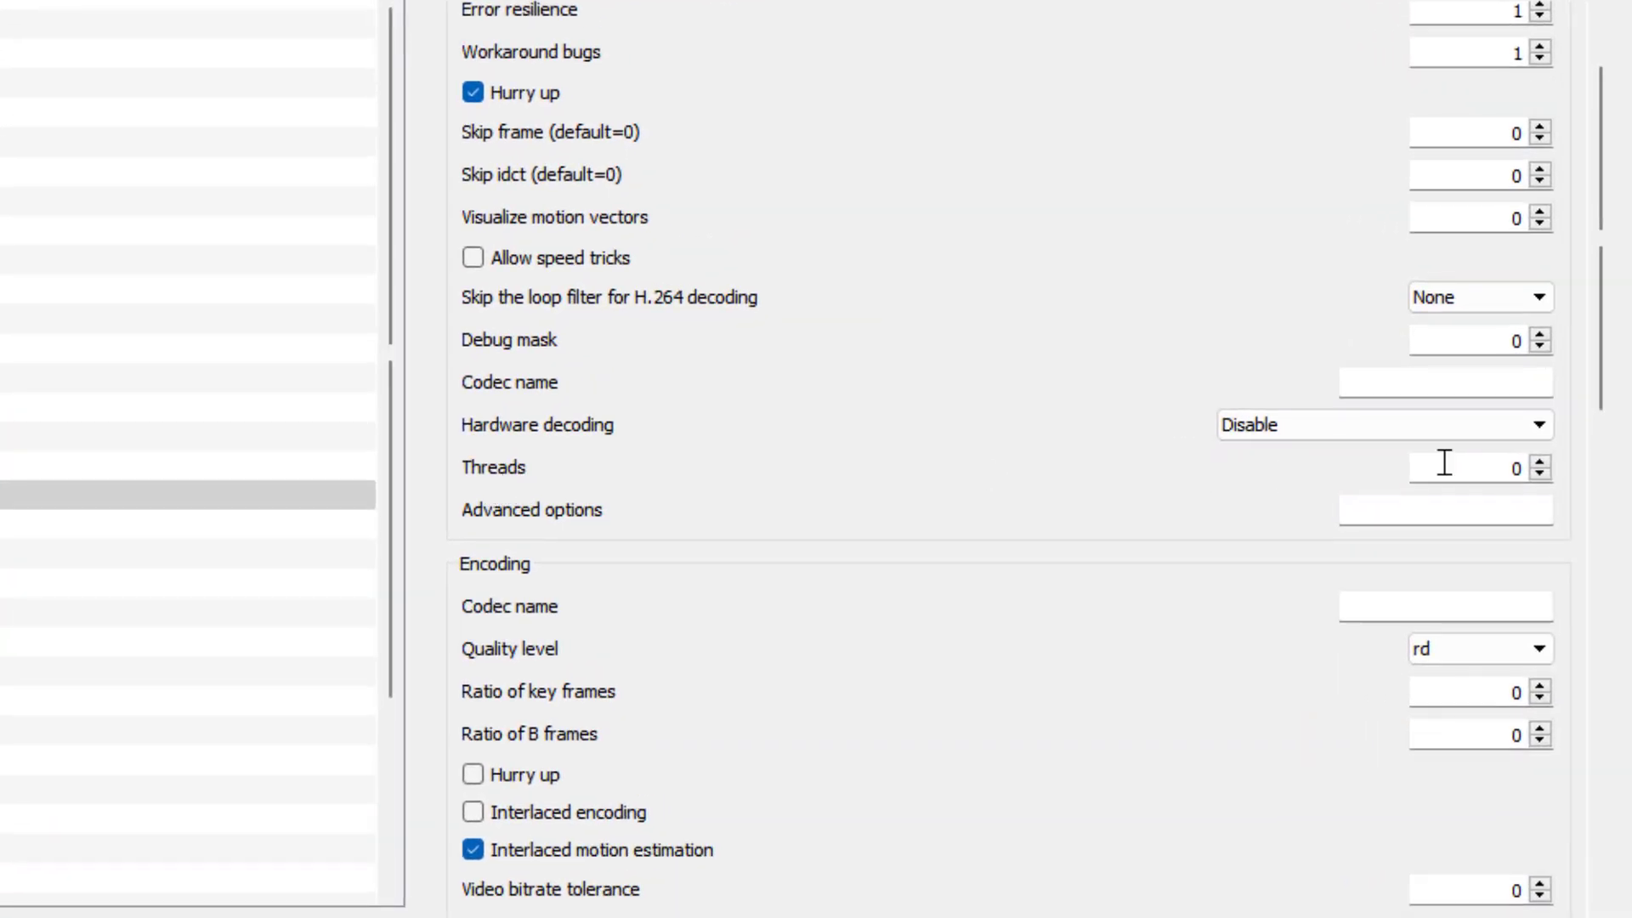
left_click(1444, 463)
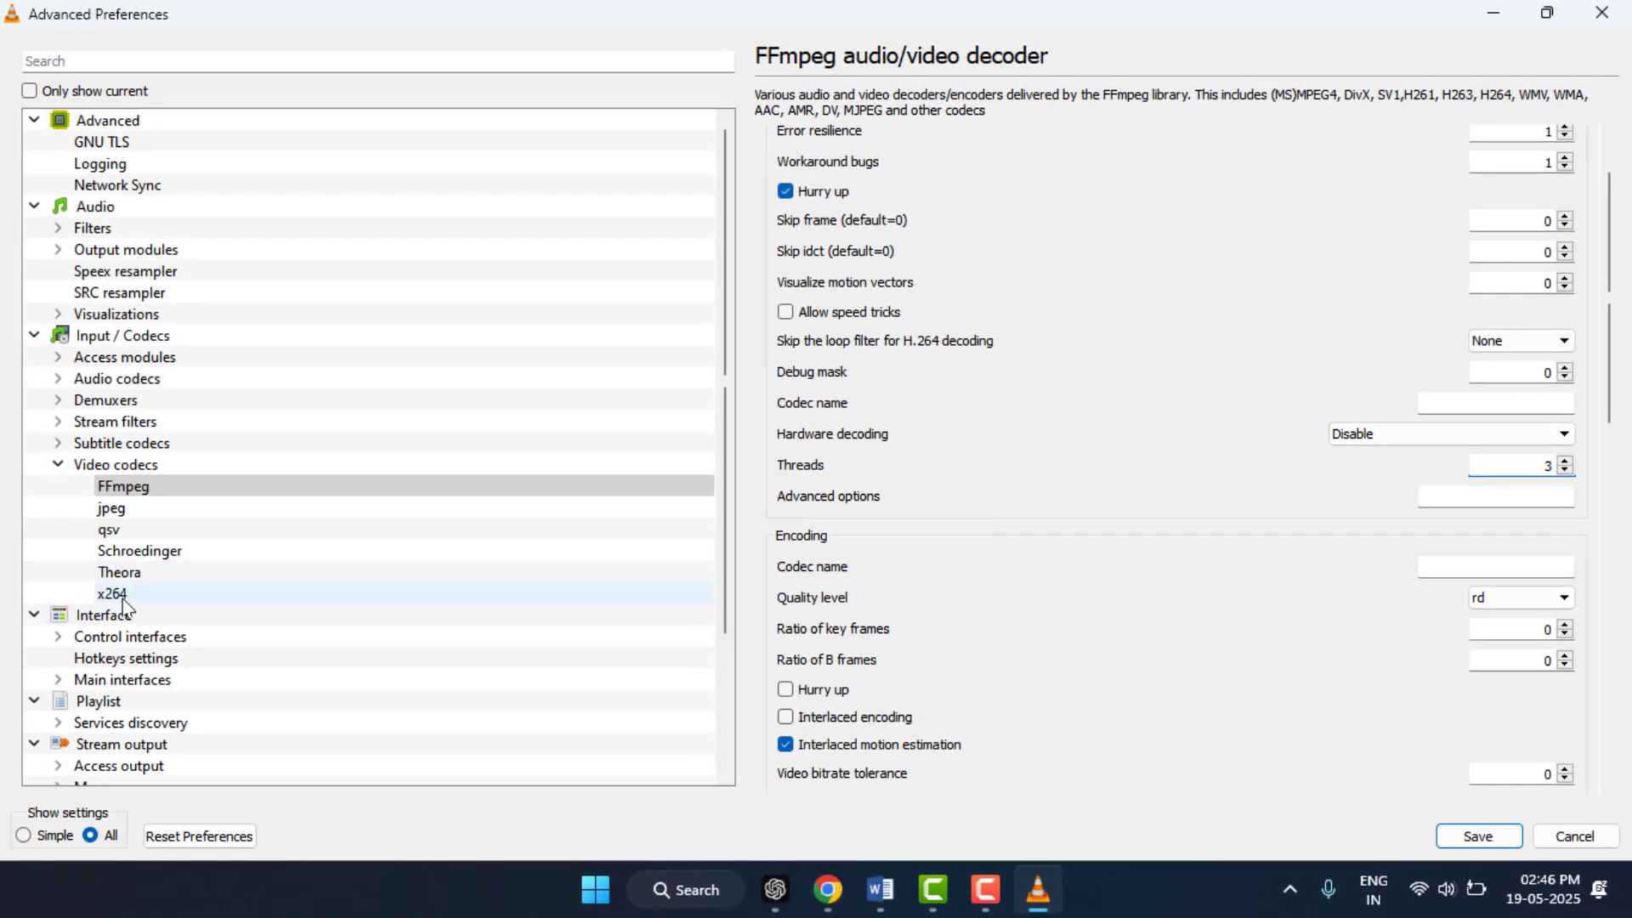
left_click(138, 597)
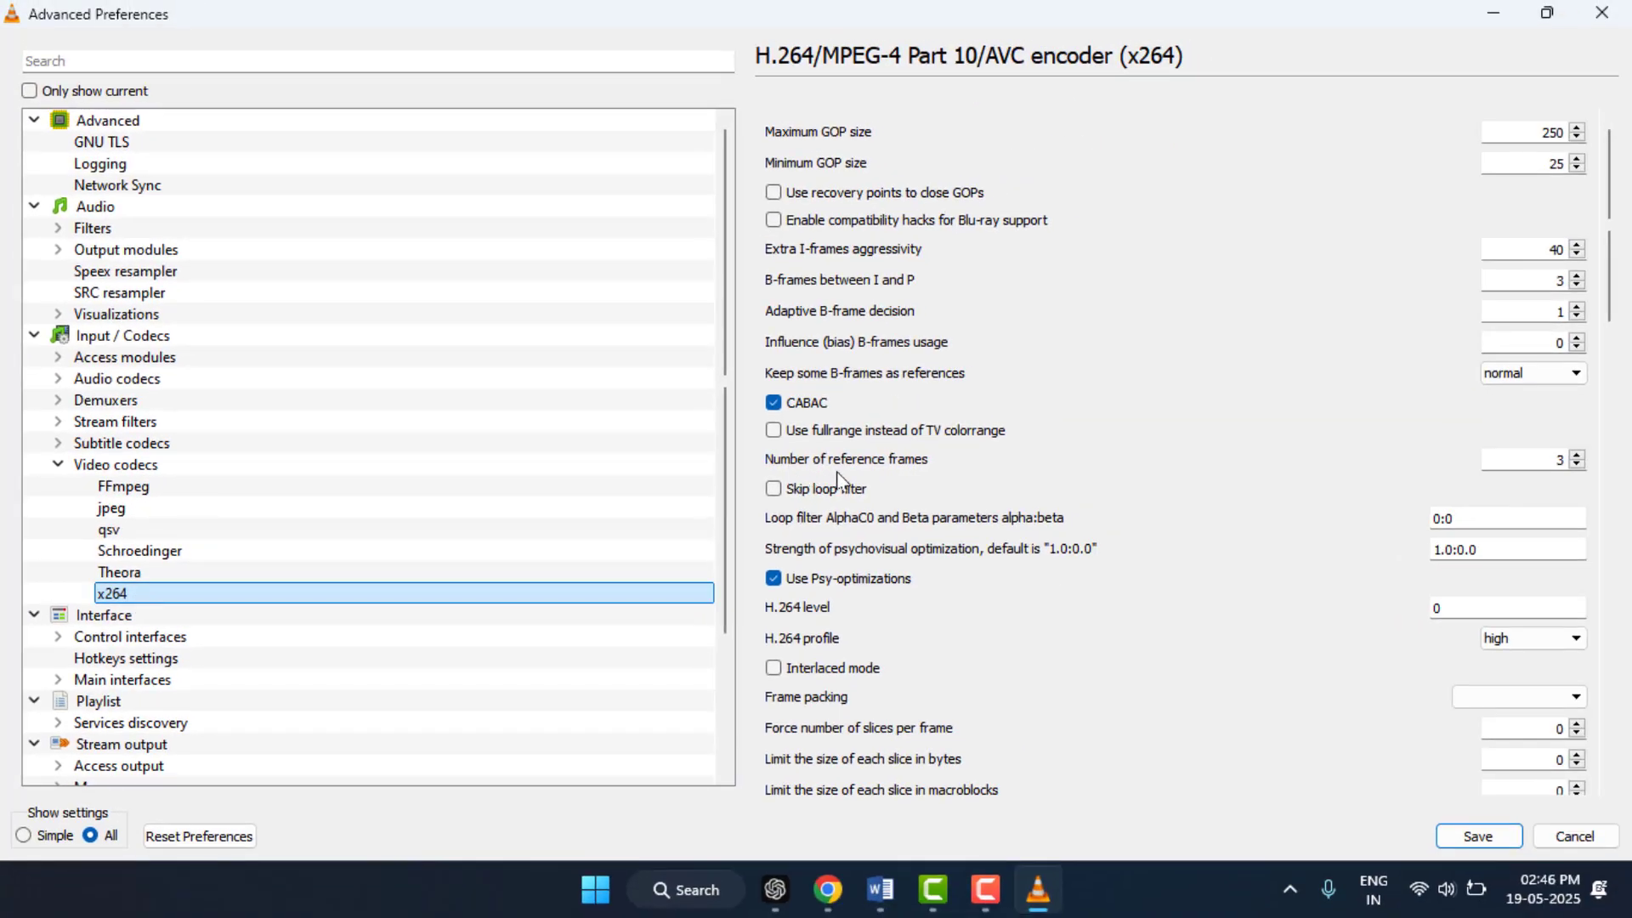
left_click(1537, 461)
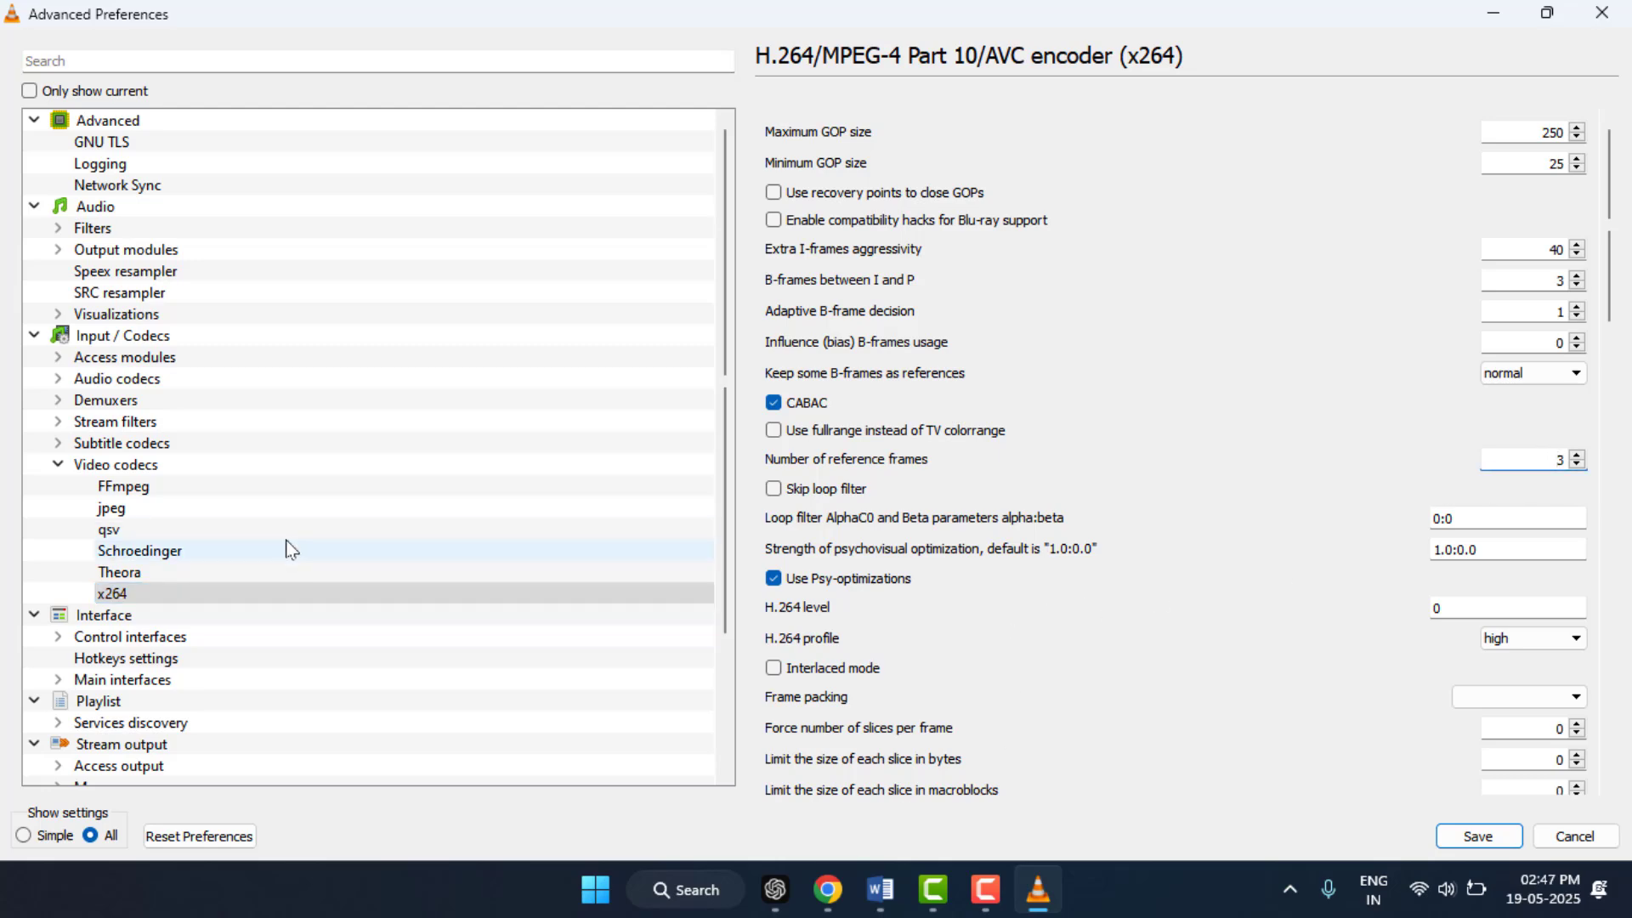
Step: Set the video output module to Automatic and save the preferences
scroll(255, 549, "down", 3)
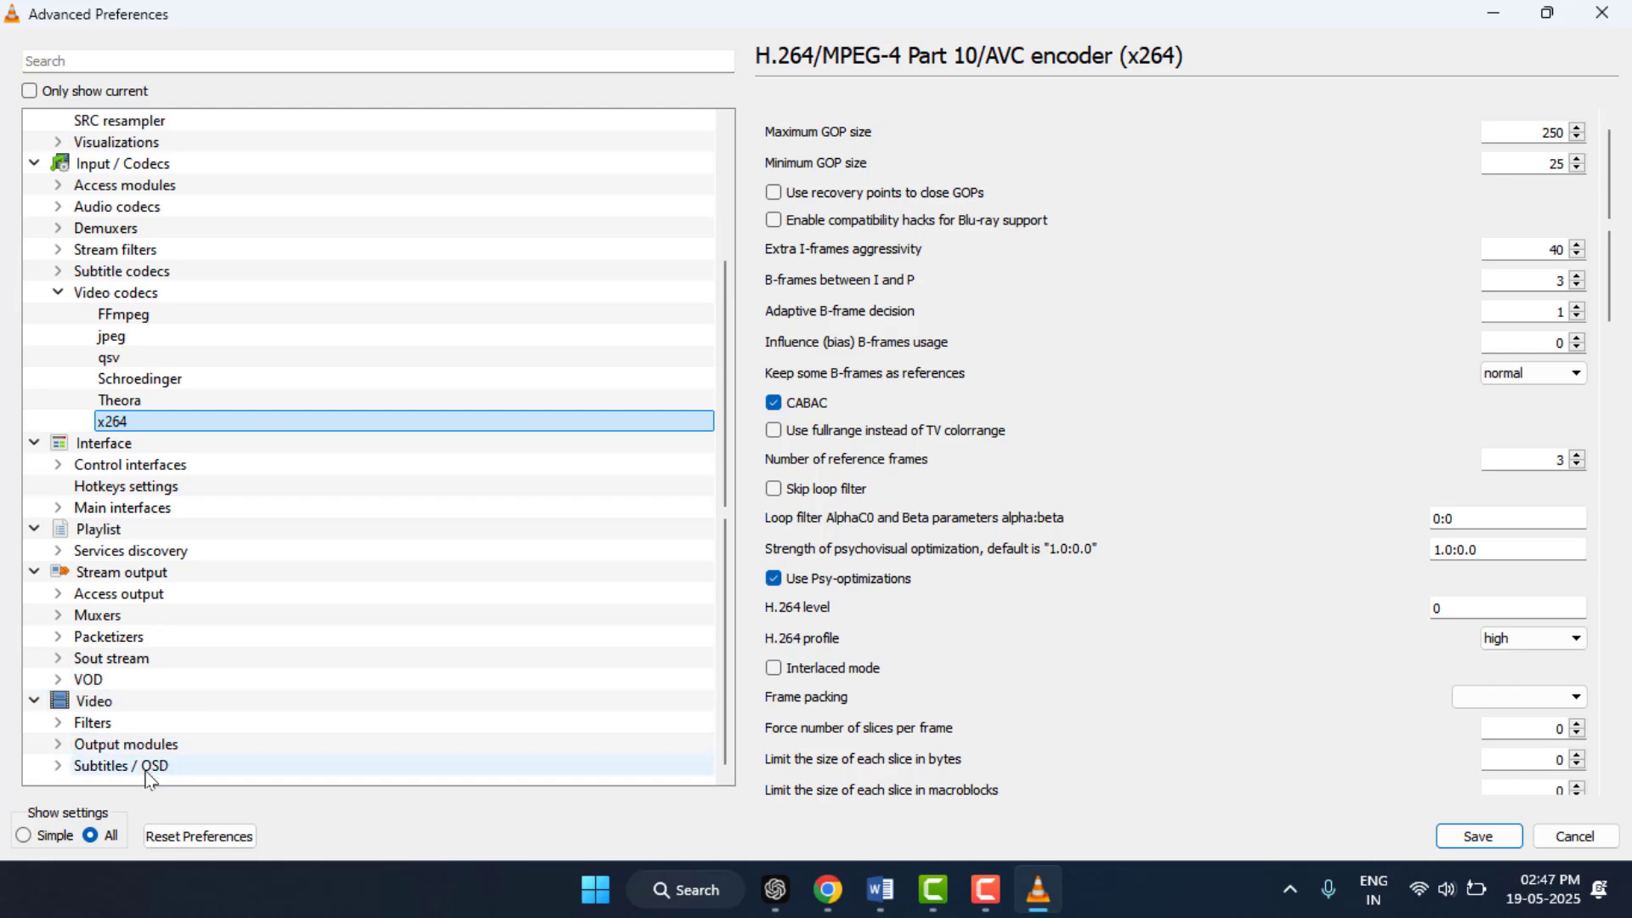
left_click(170, 753)
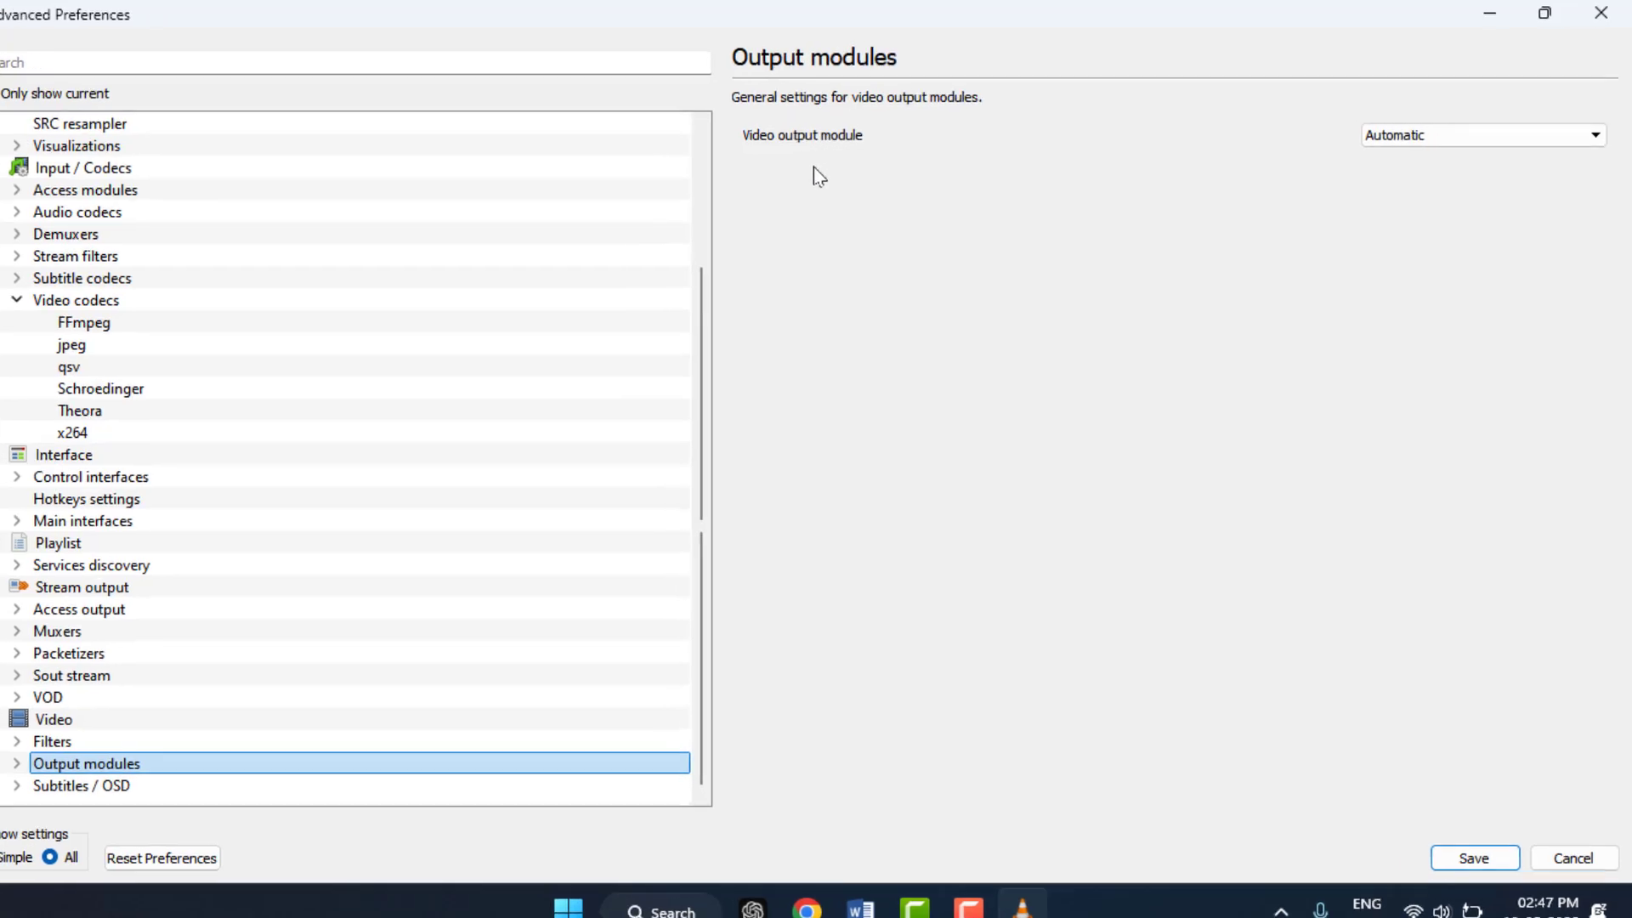
left_click(1466, 136)
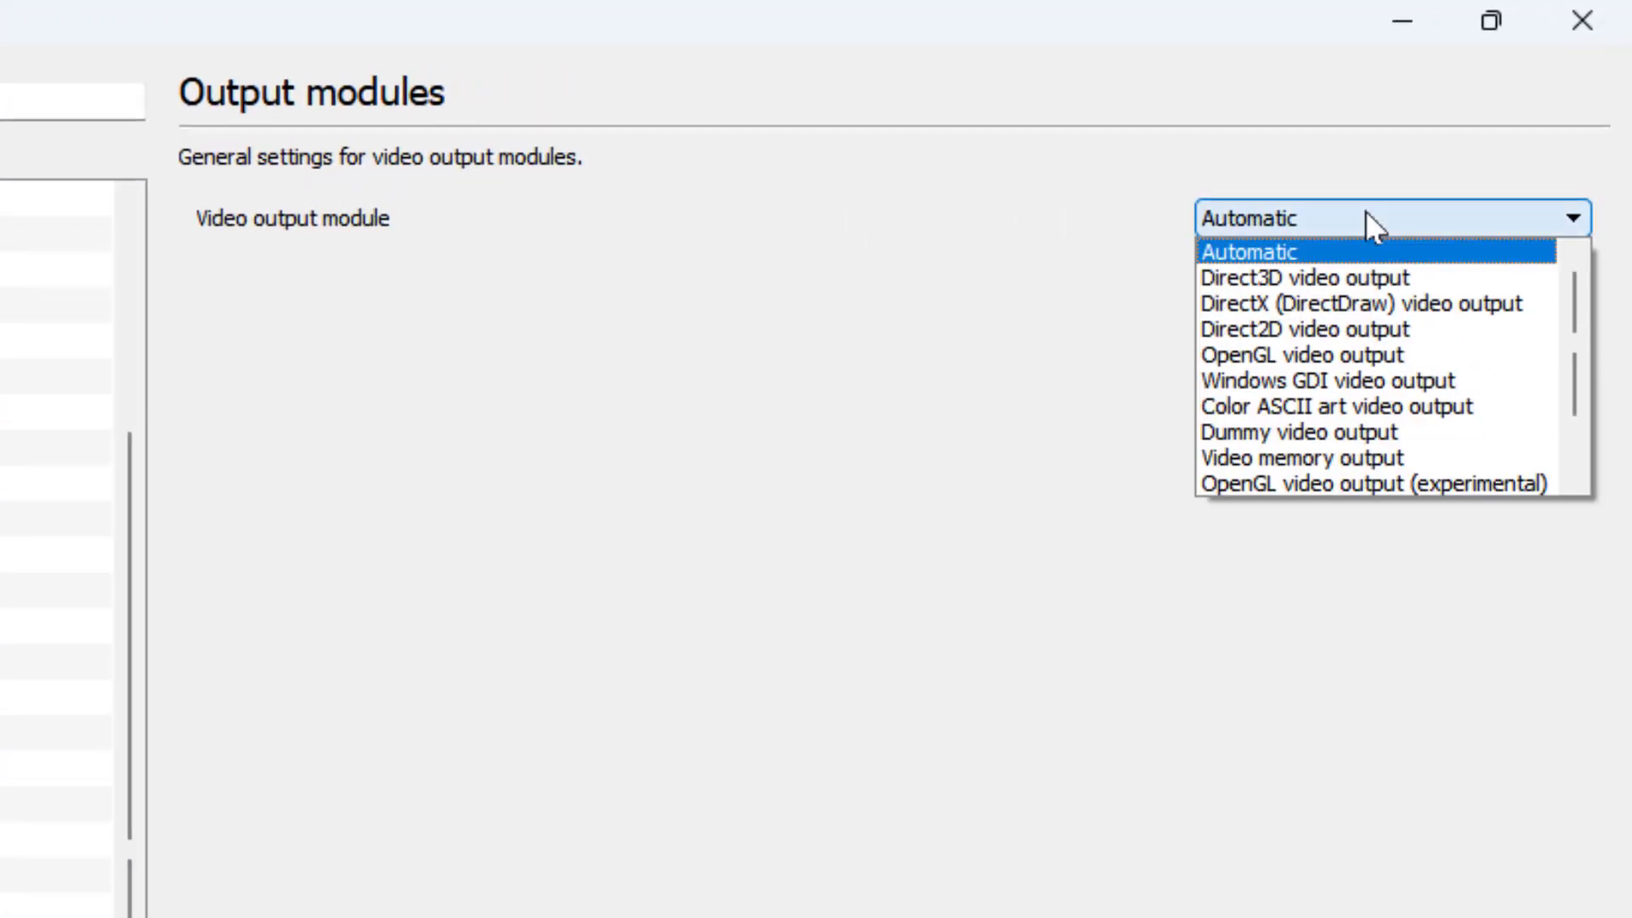
left_click(1287, 256)
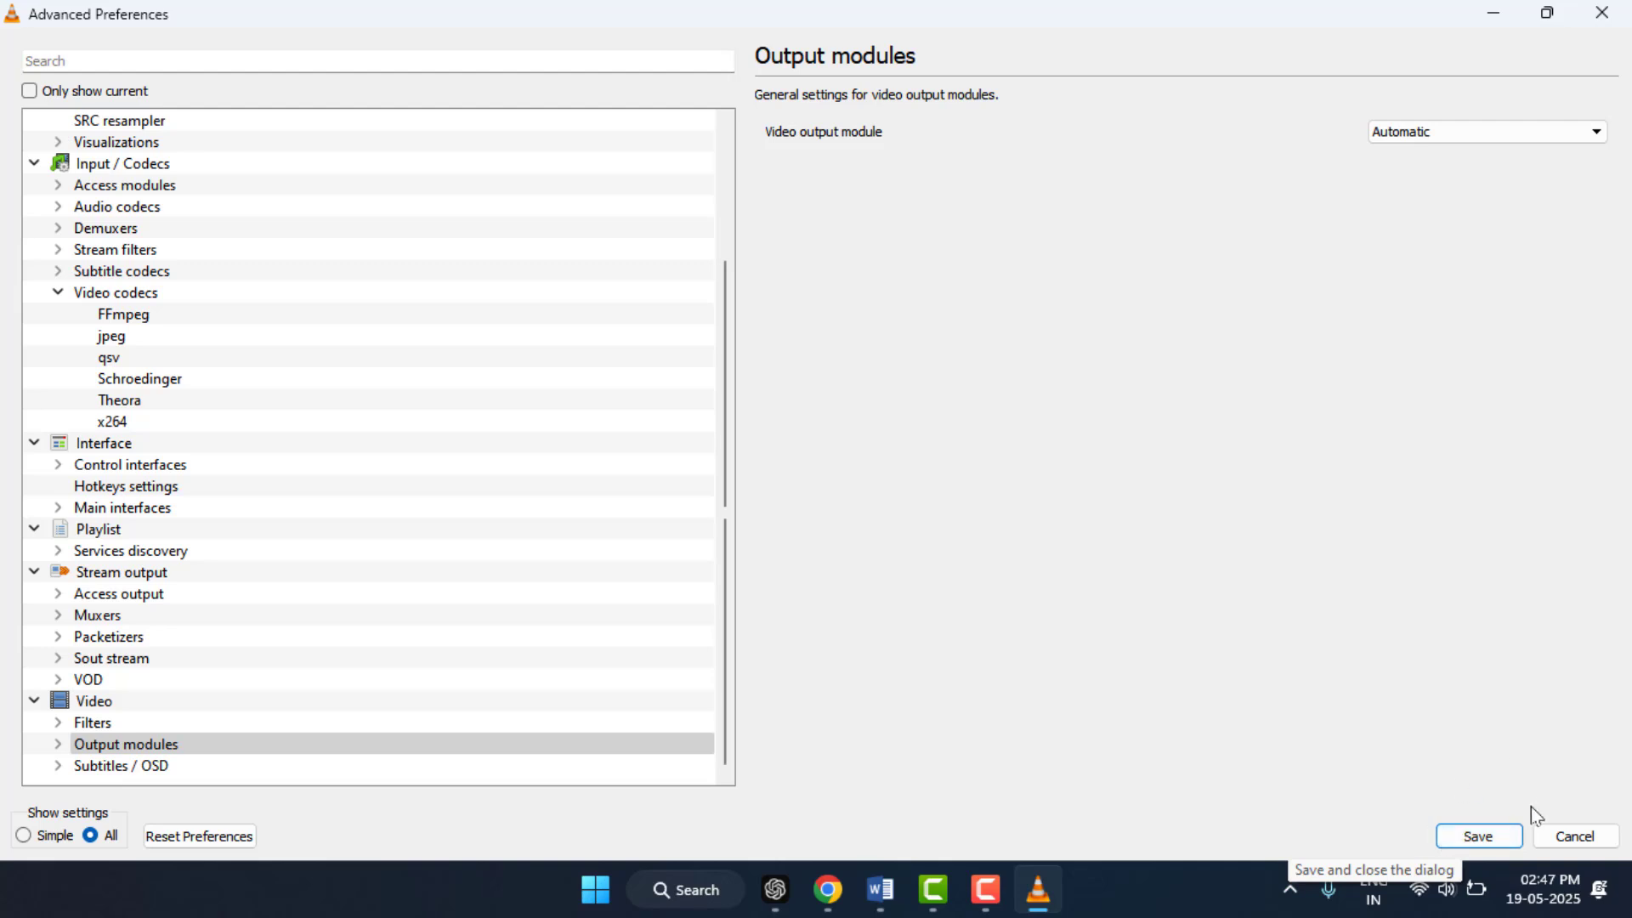
left_click(1490, 839)
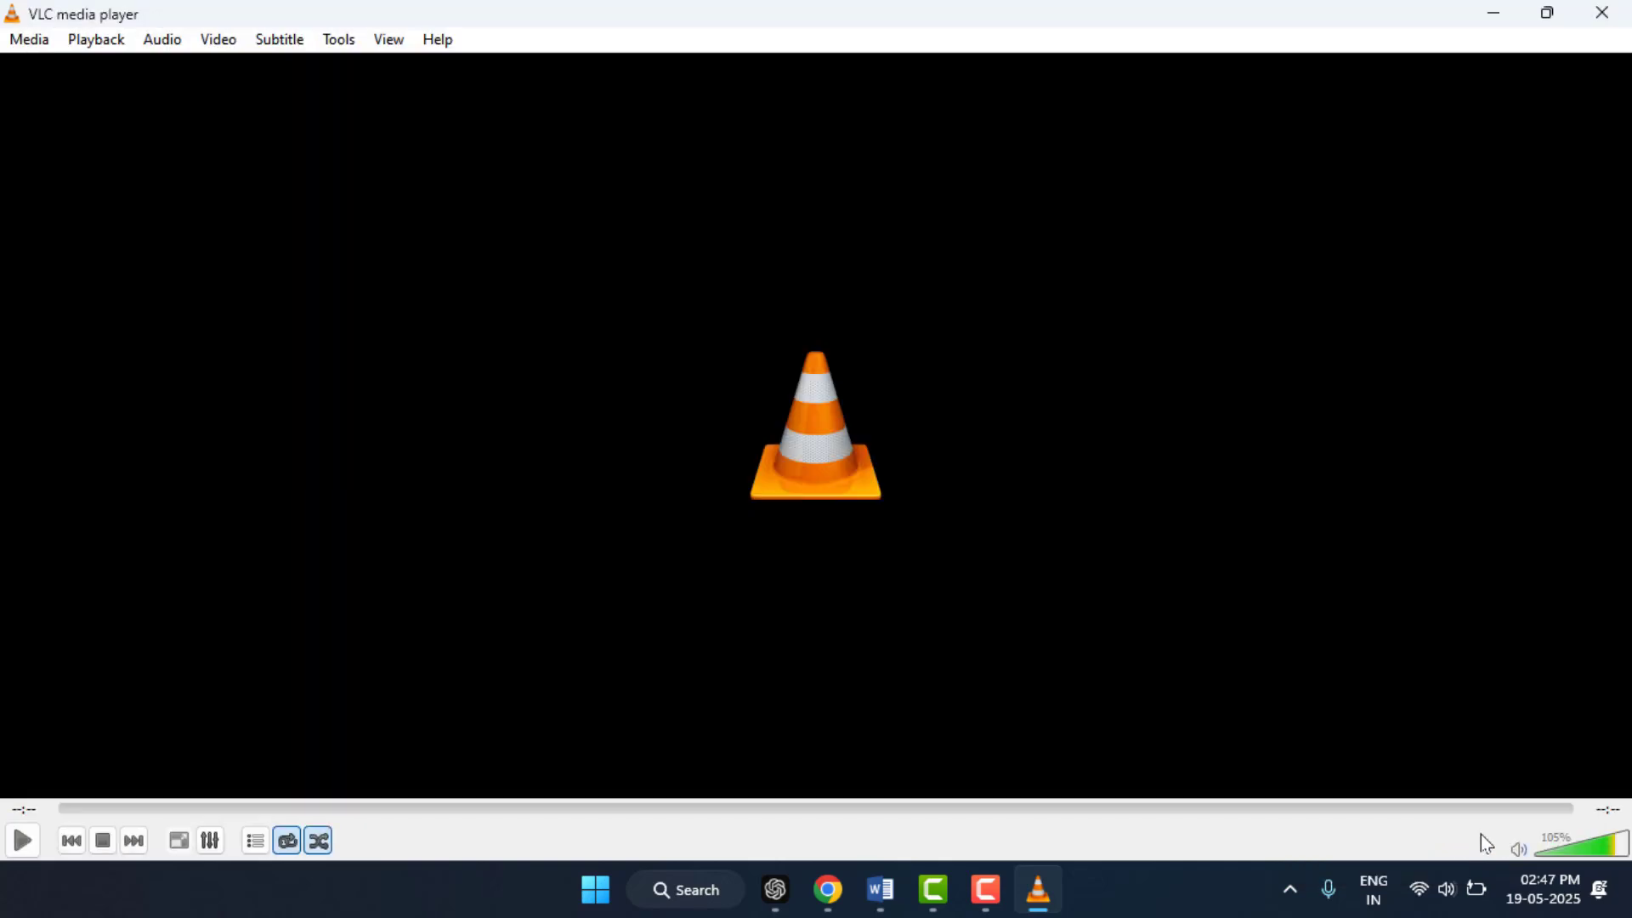
Step: Try setting hardware-accelerated decoding to Automatic in the simple Input / Codecs preferences, and close them without saving
left_click(337, 40)
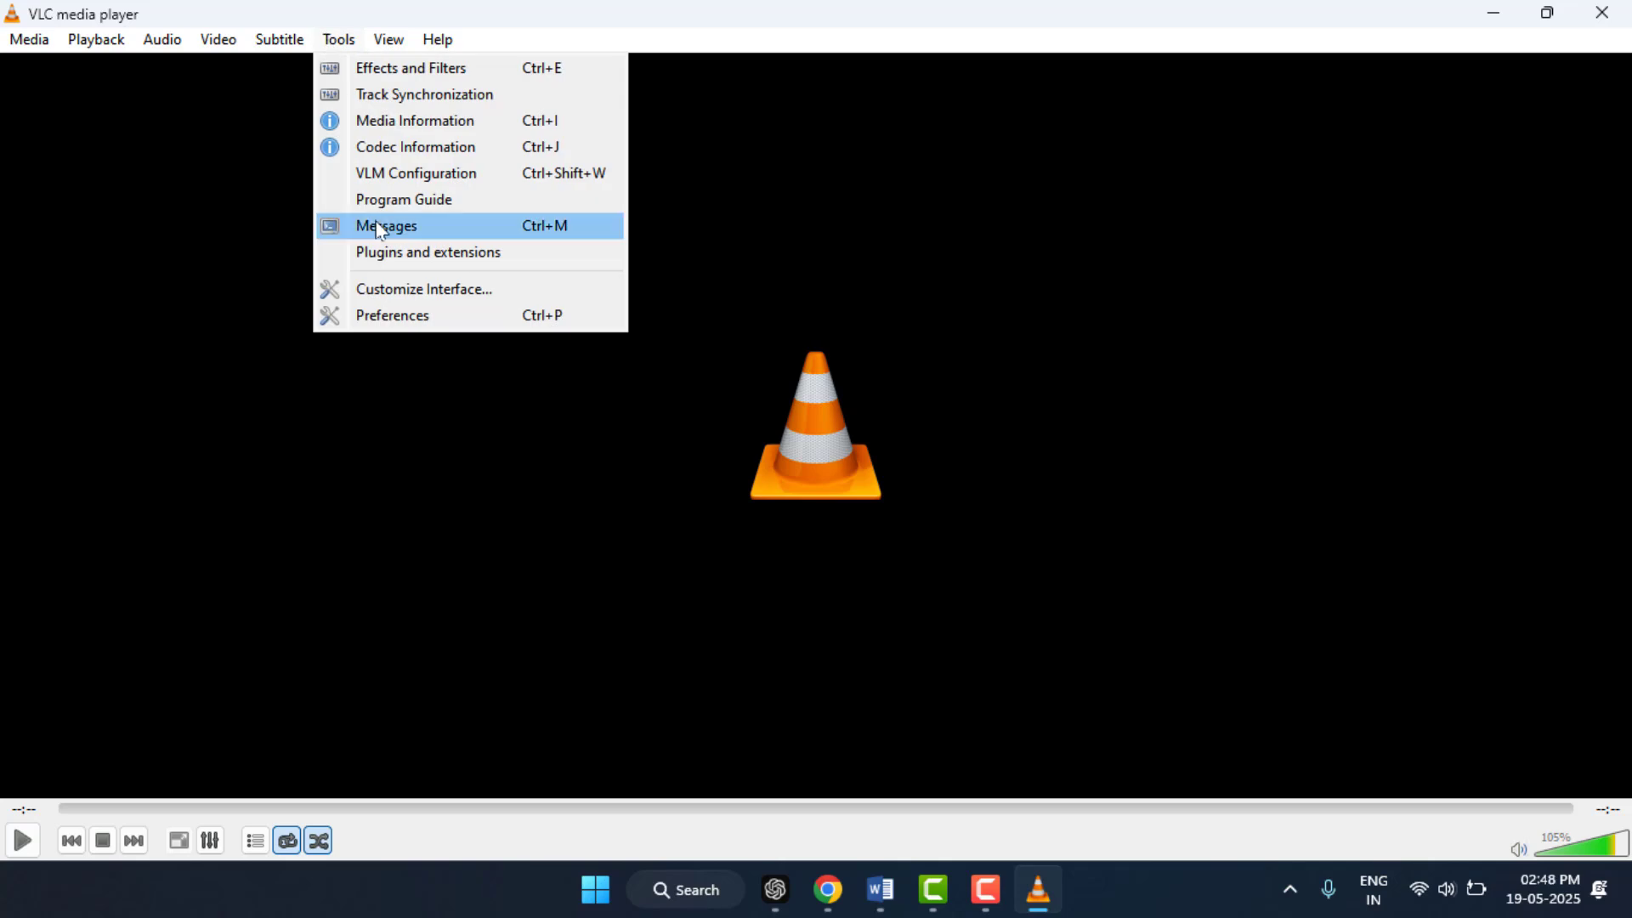
left_click(392, 317)
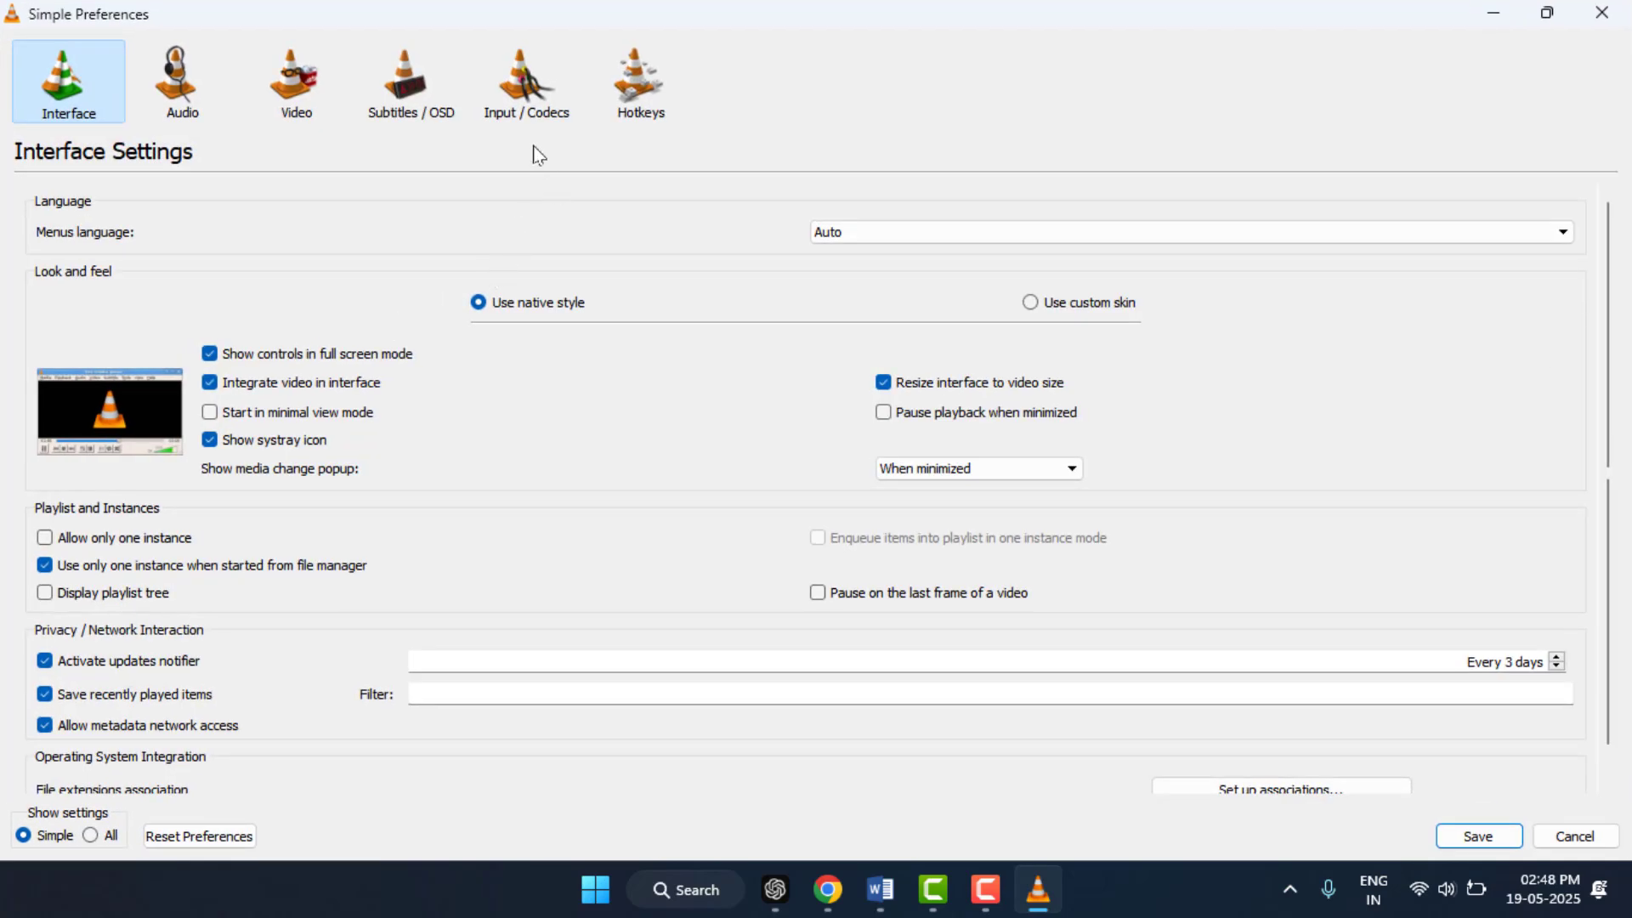
left_click(513, 94)
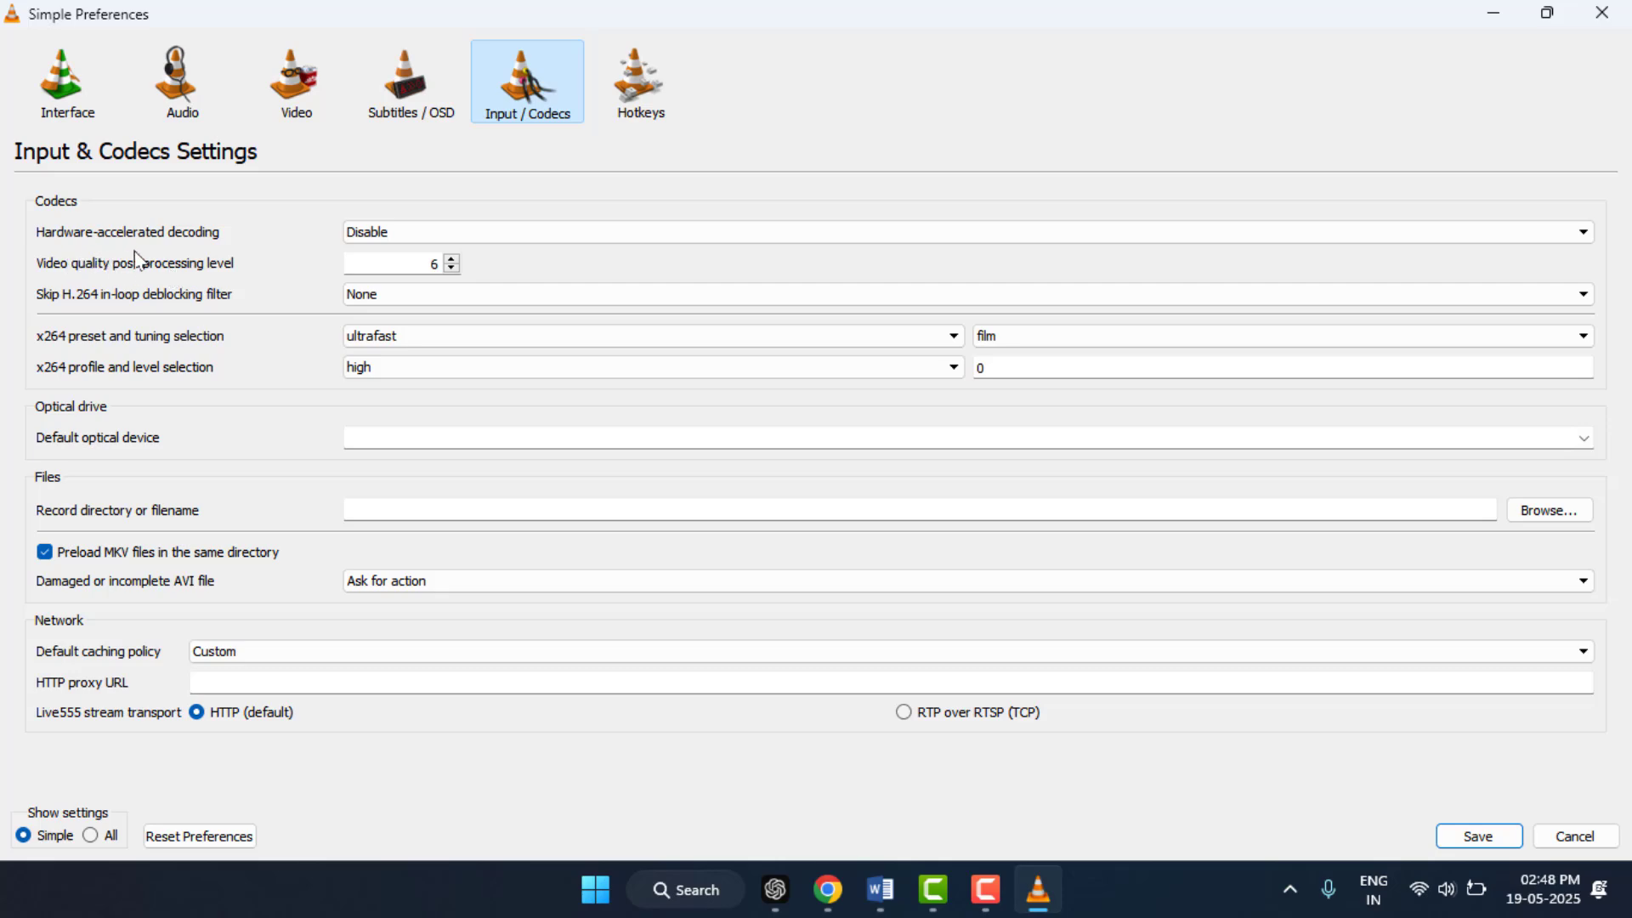
left_click(356, 235)
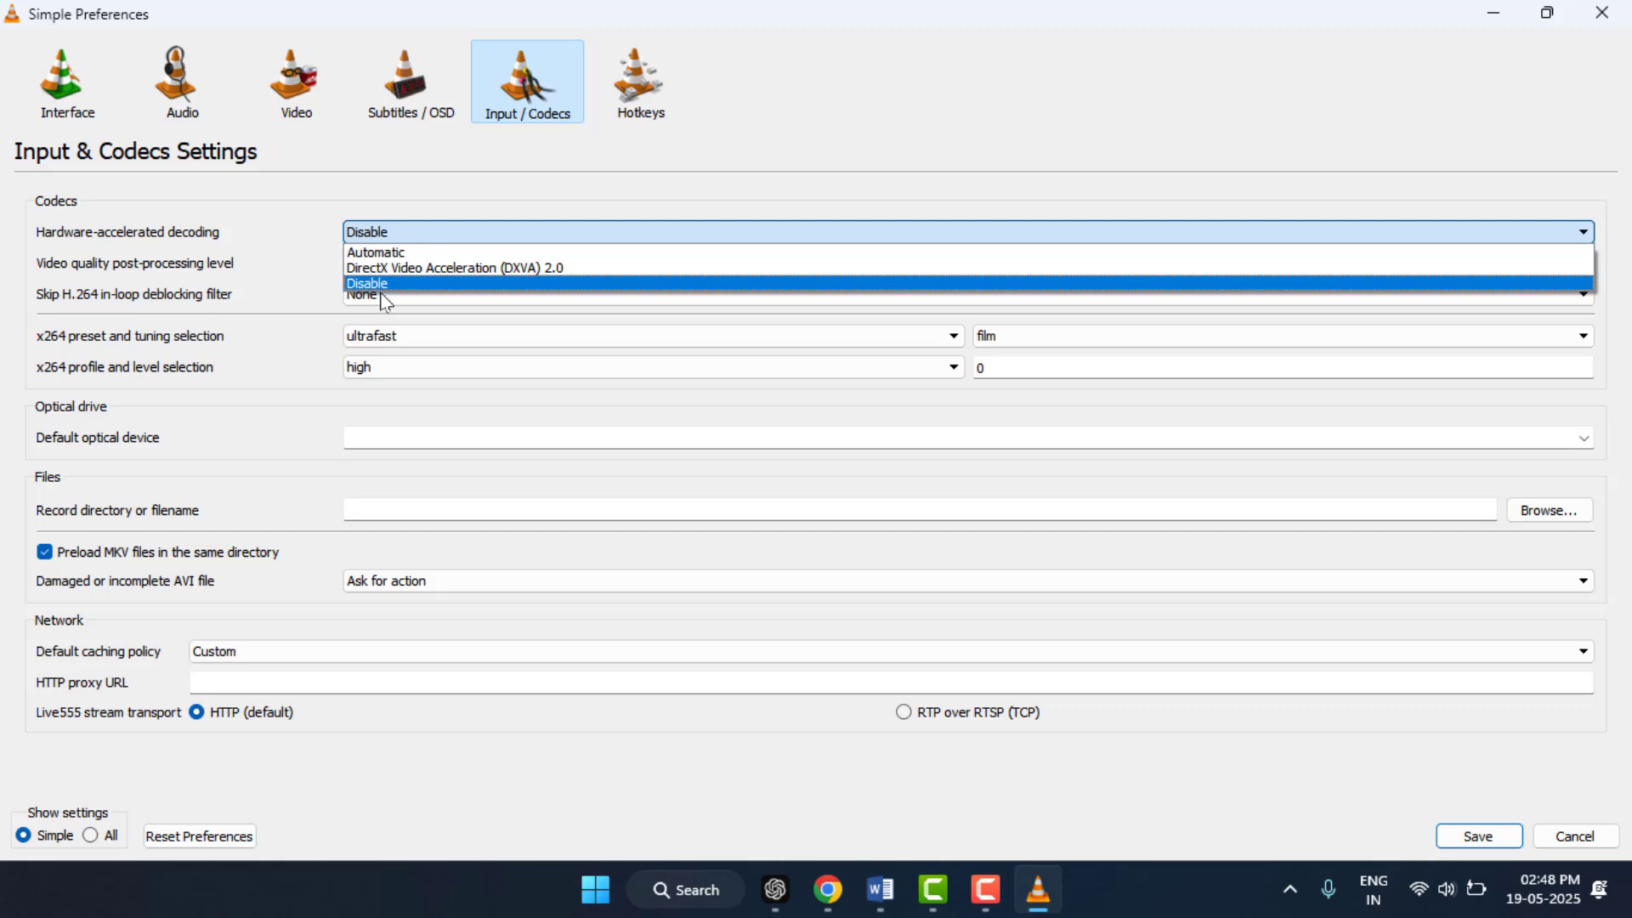
left_click(439, 254)
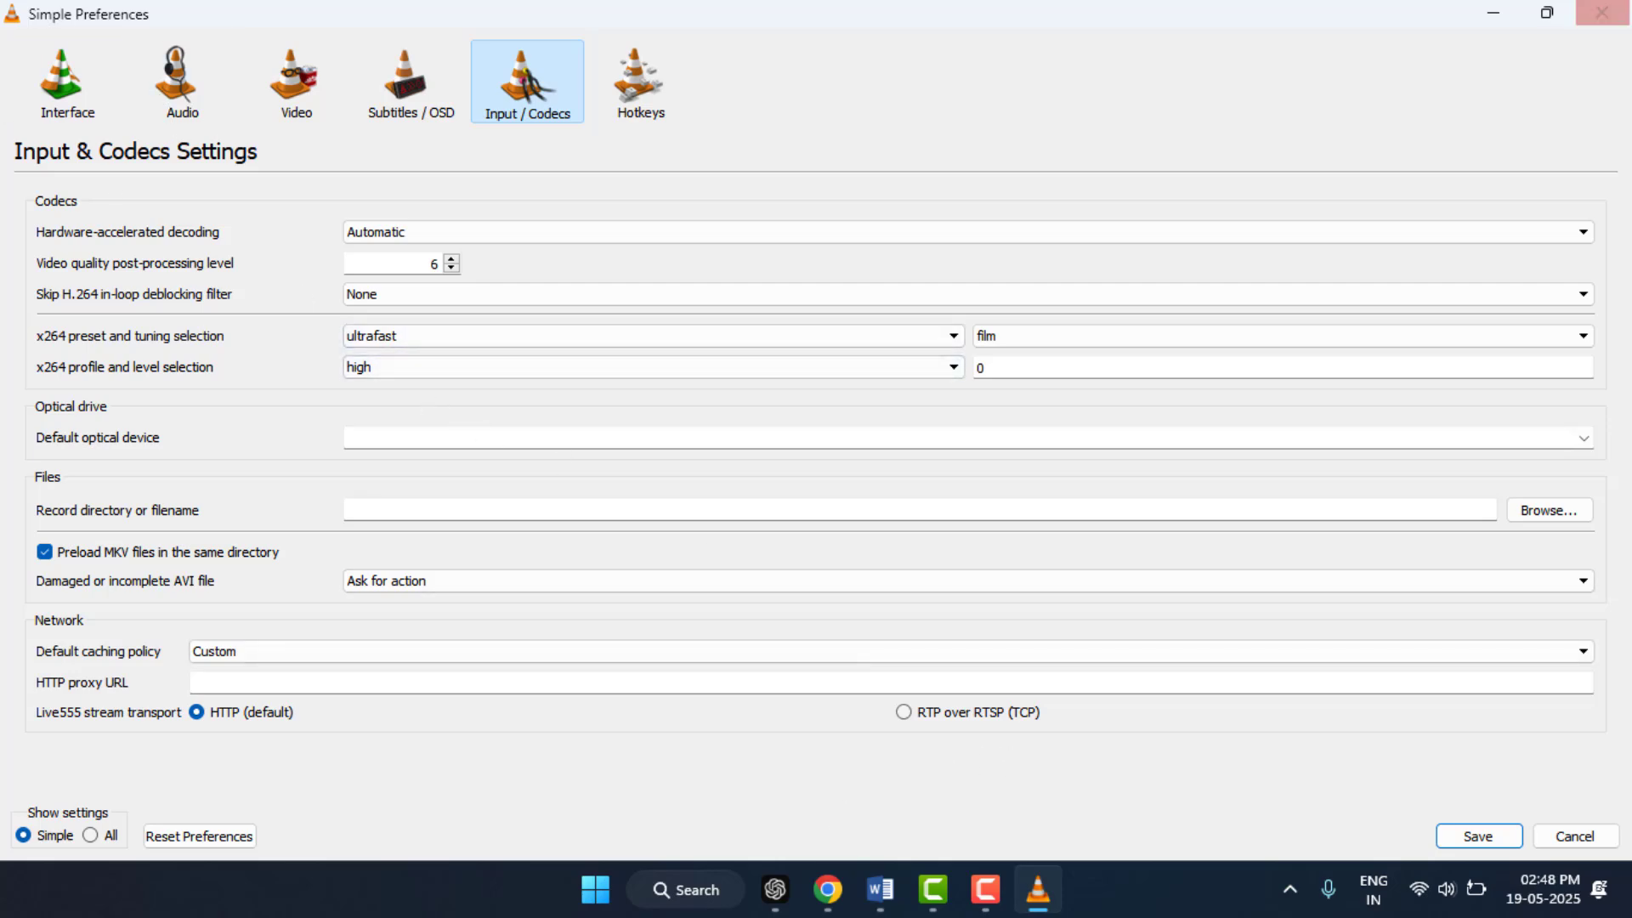
left_click(1571, 833)
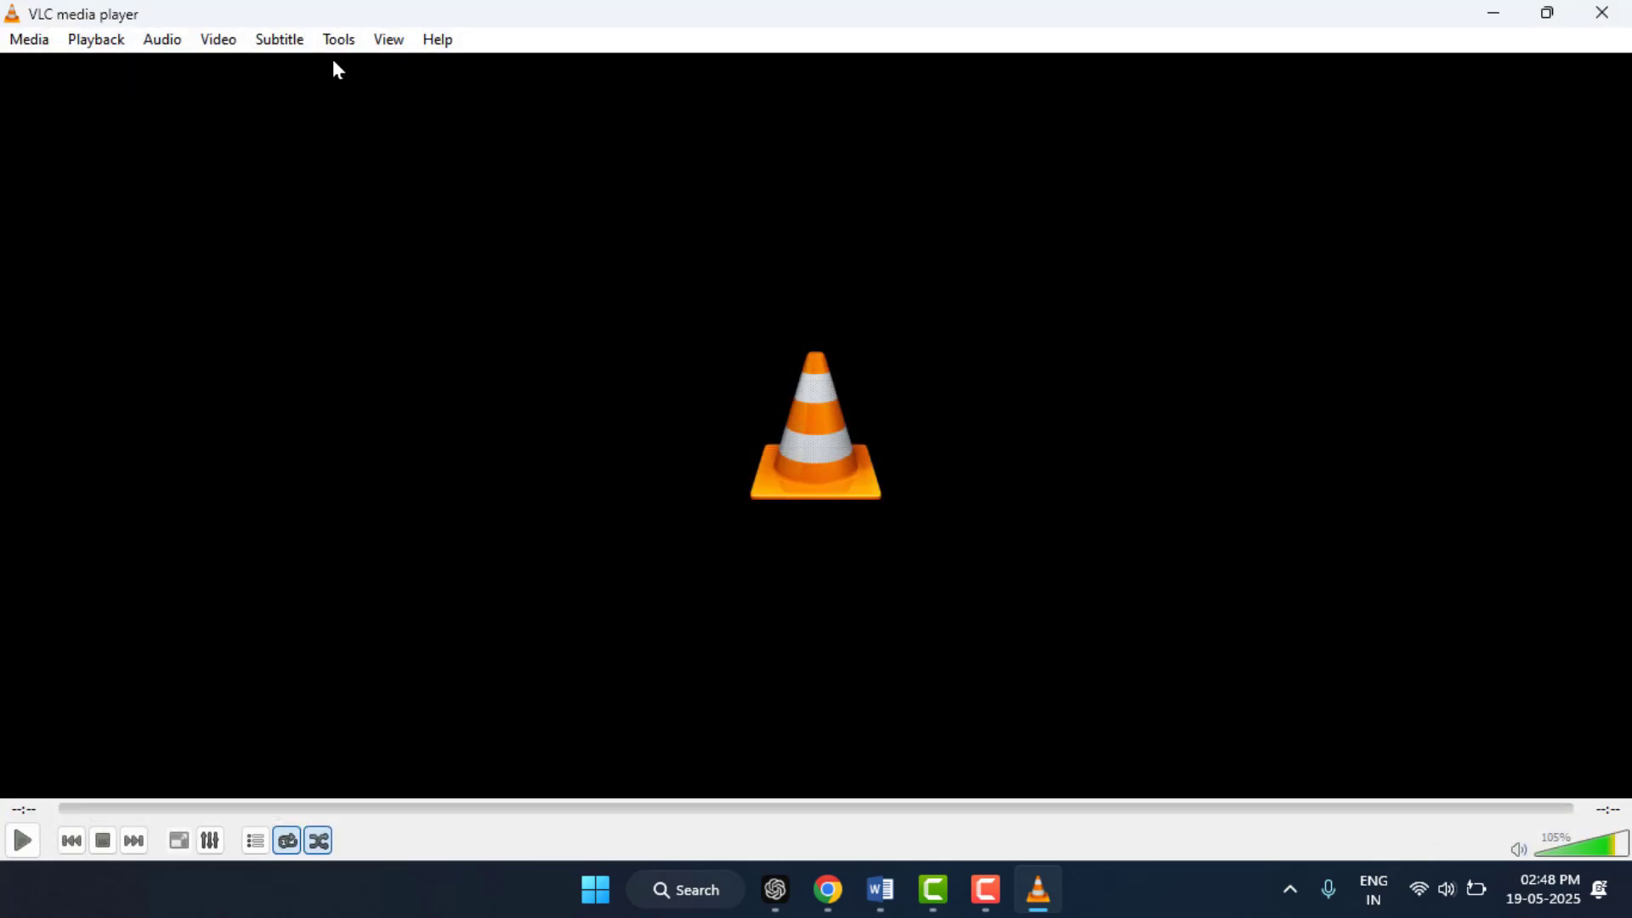
Step: Check for a newer version of the media player and dismiss the update offer
left_click(438, 40)
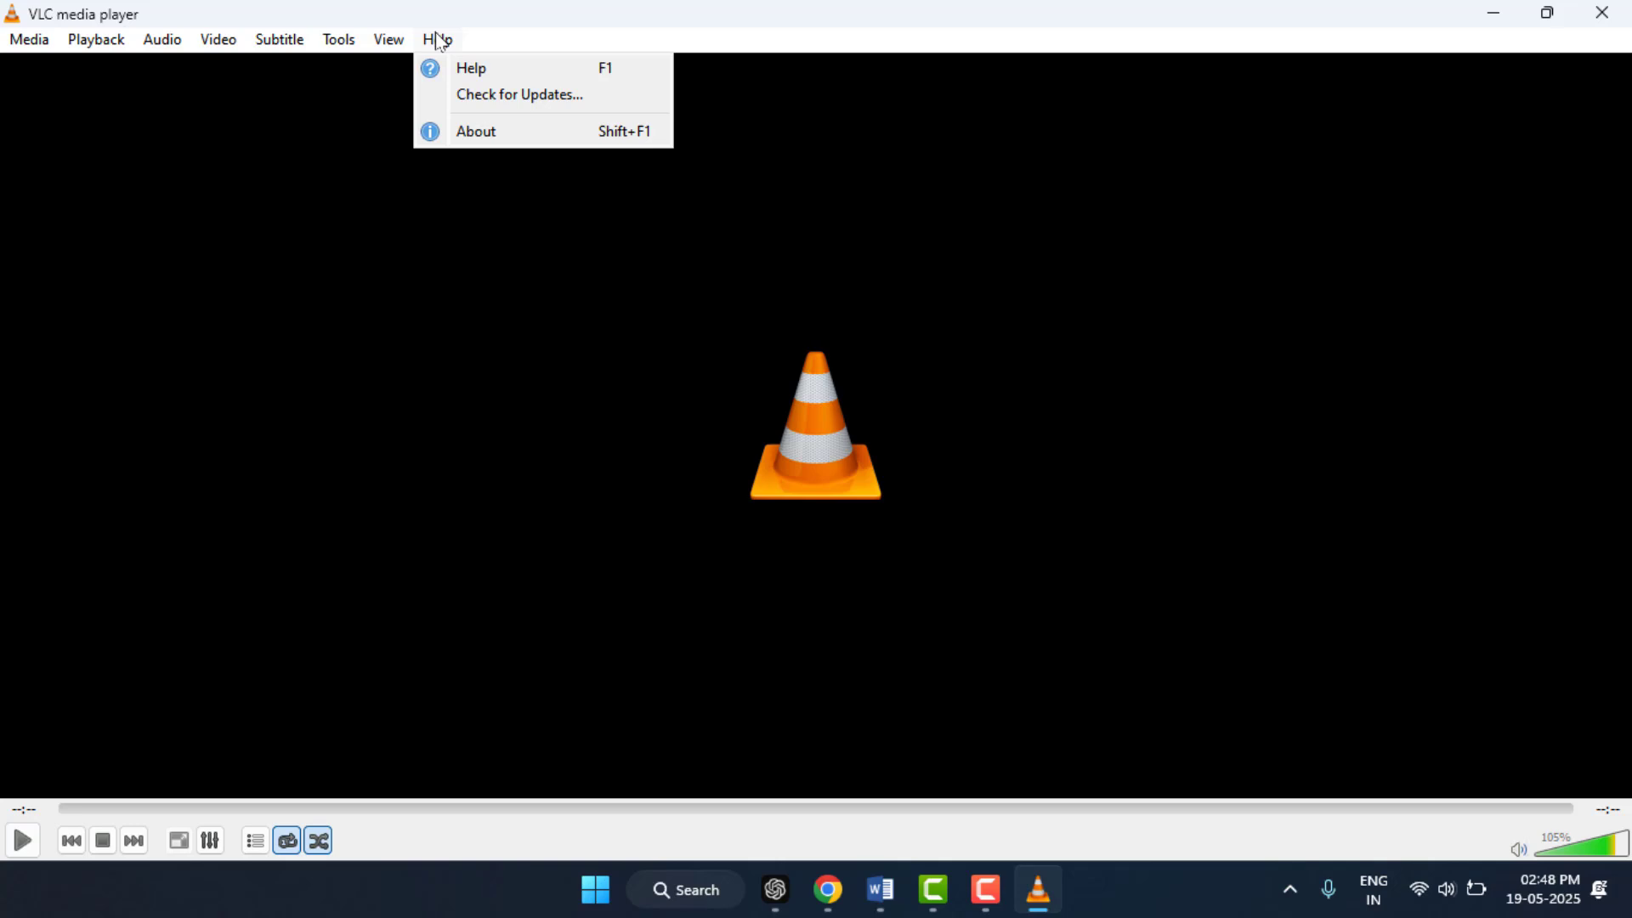
left_click(476, 95)
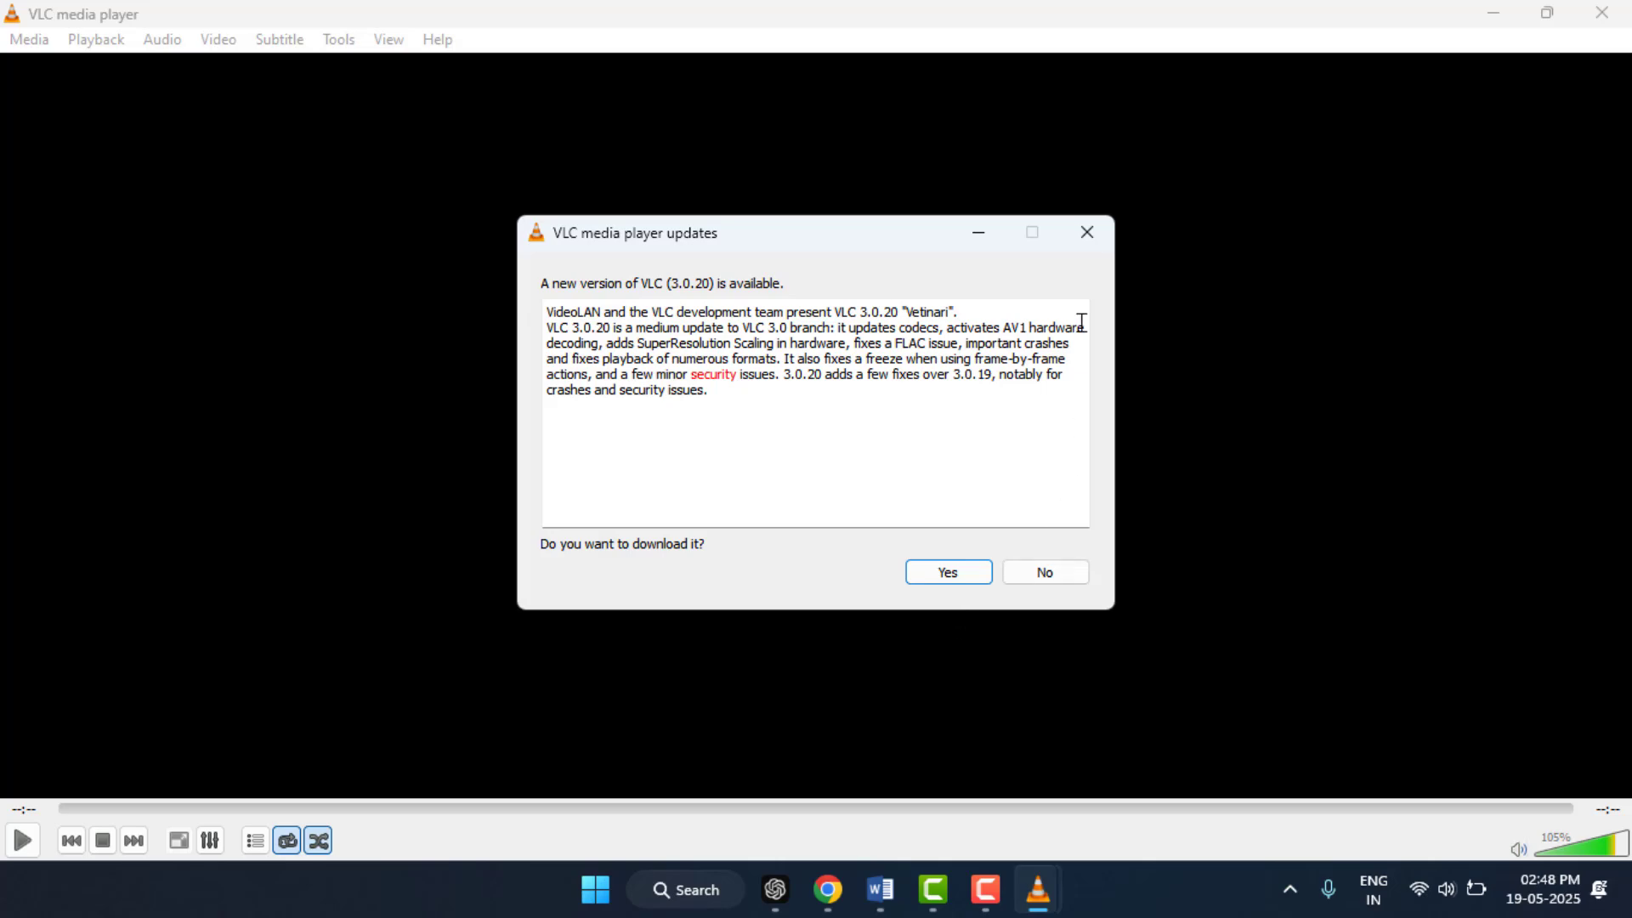
left_click(1085, 235)
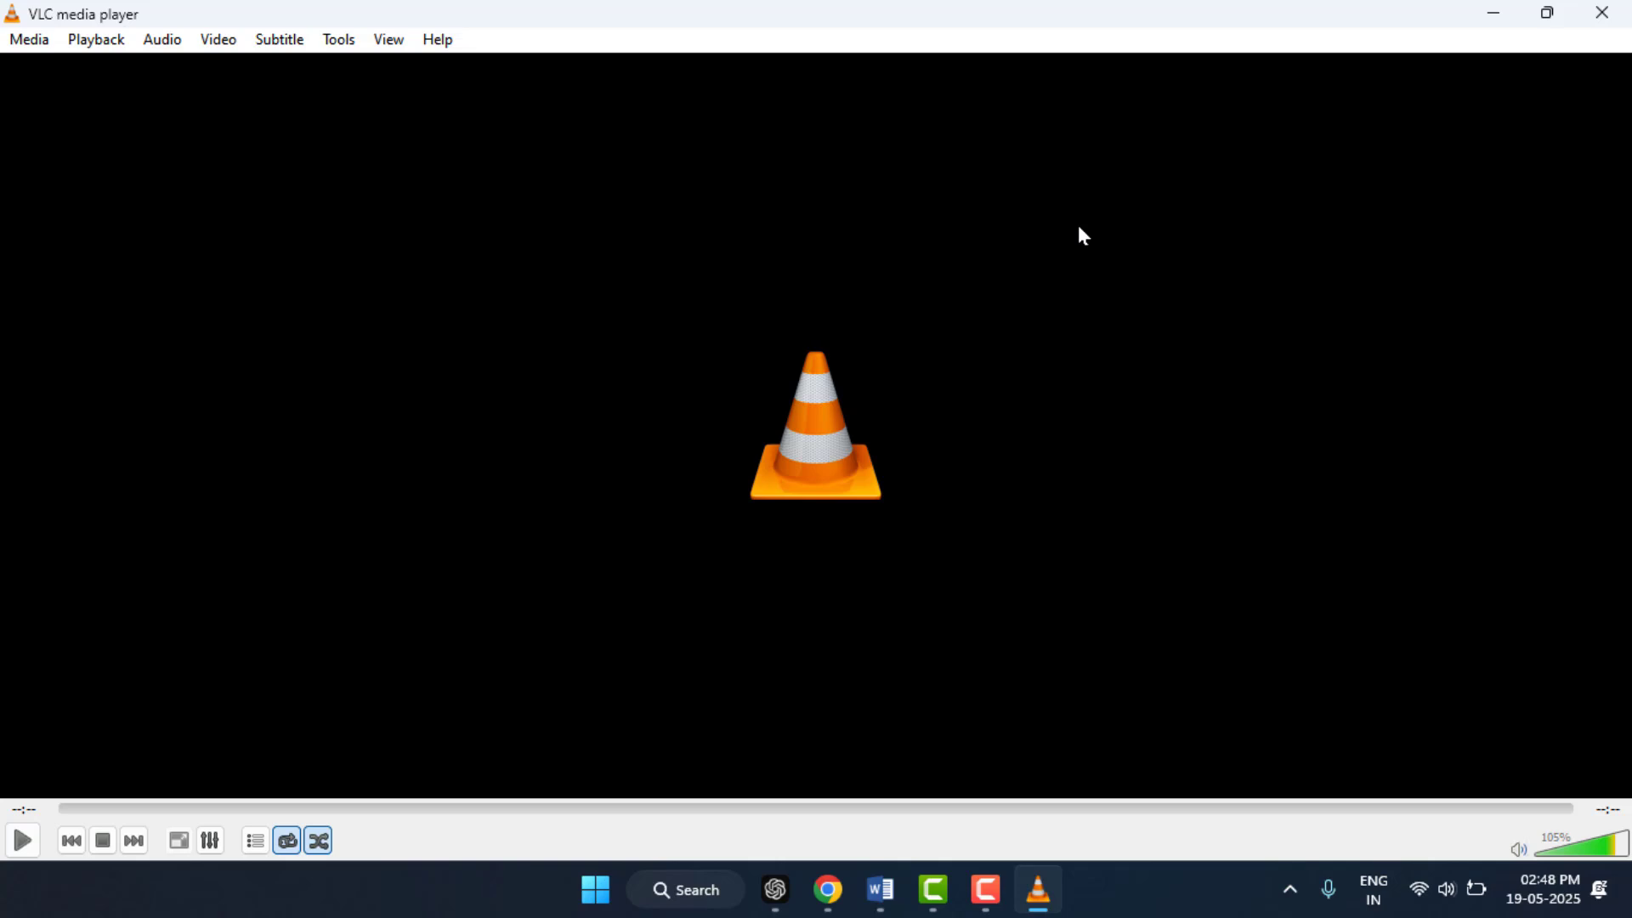
Step: Switch to Windows Settings, view the Windows Update page, and close Settings
key("super+i")
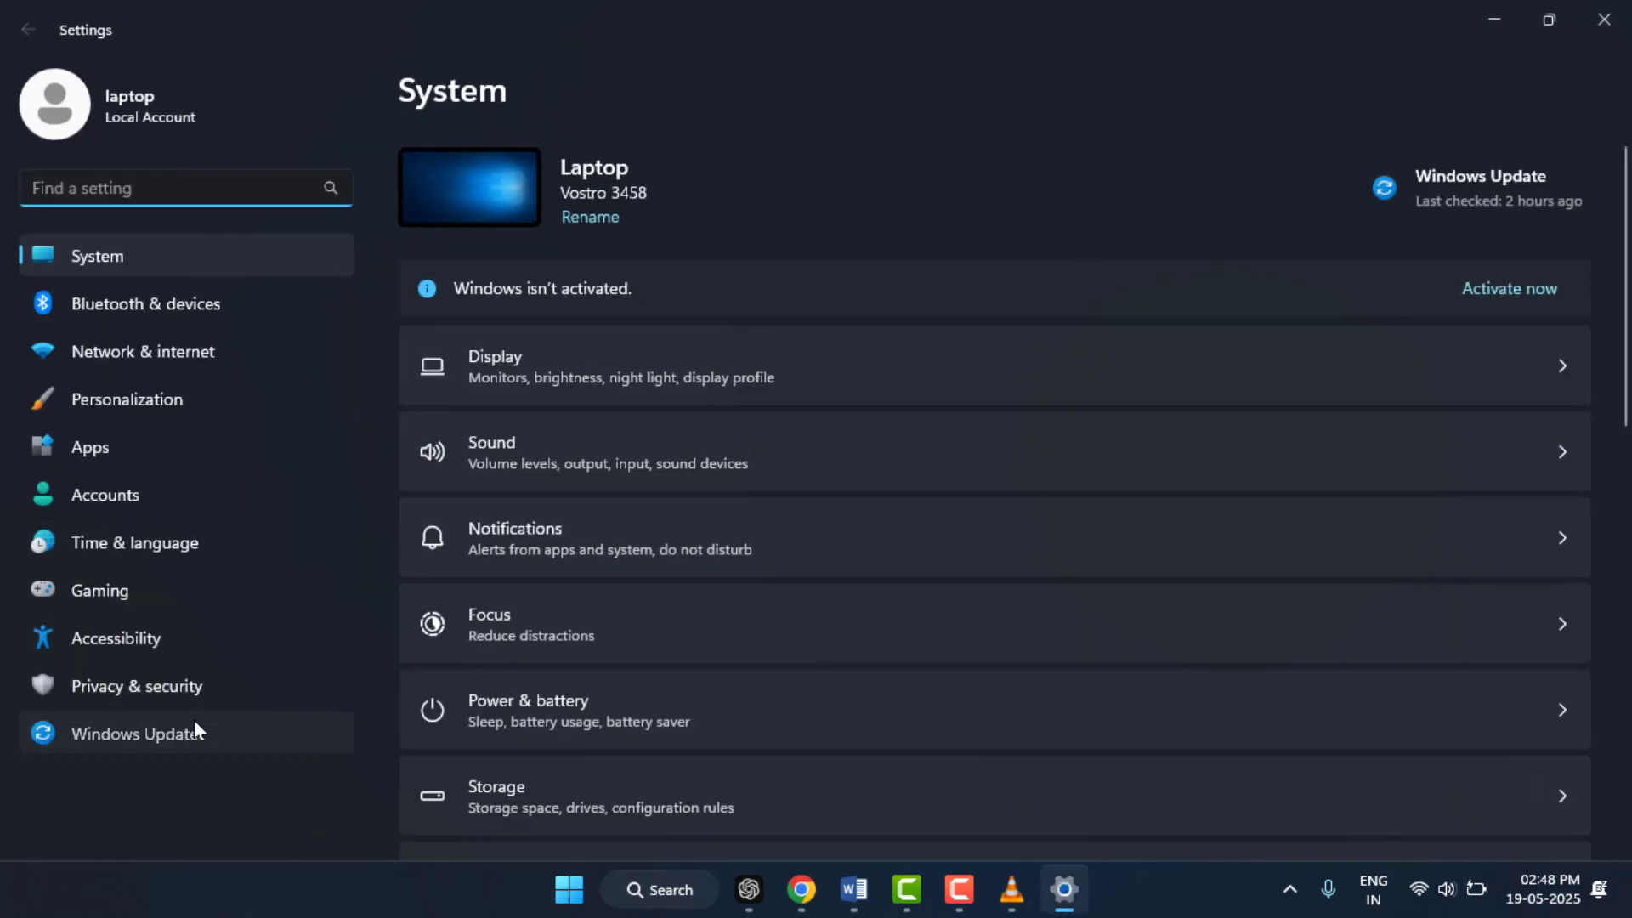
left_click(194, 731)
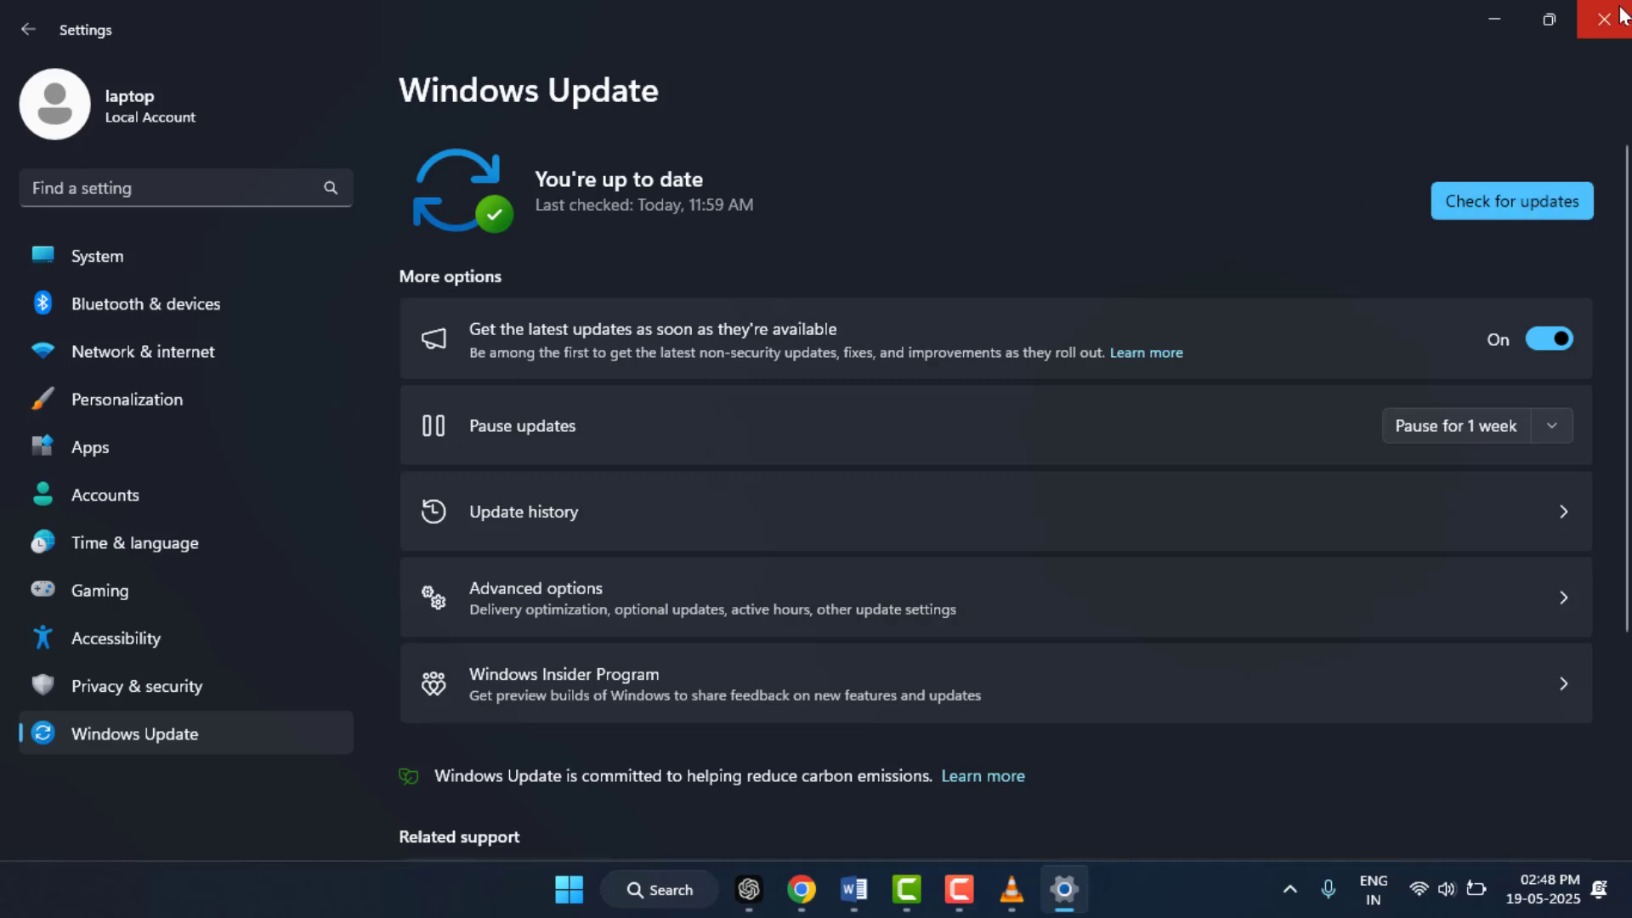
left_click(1622, 14)
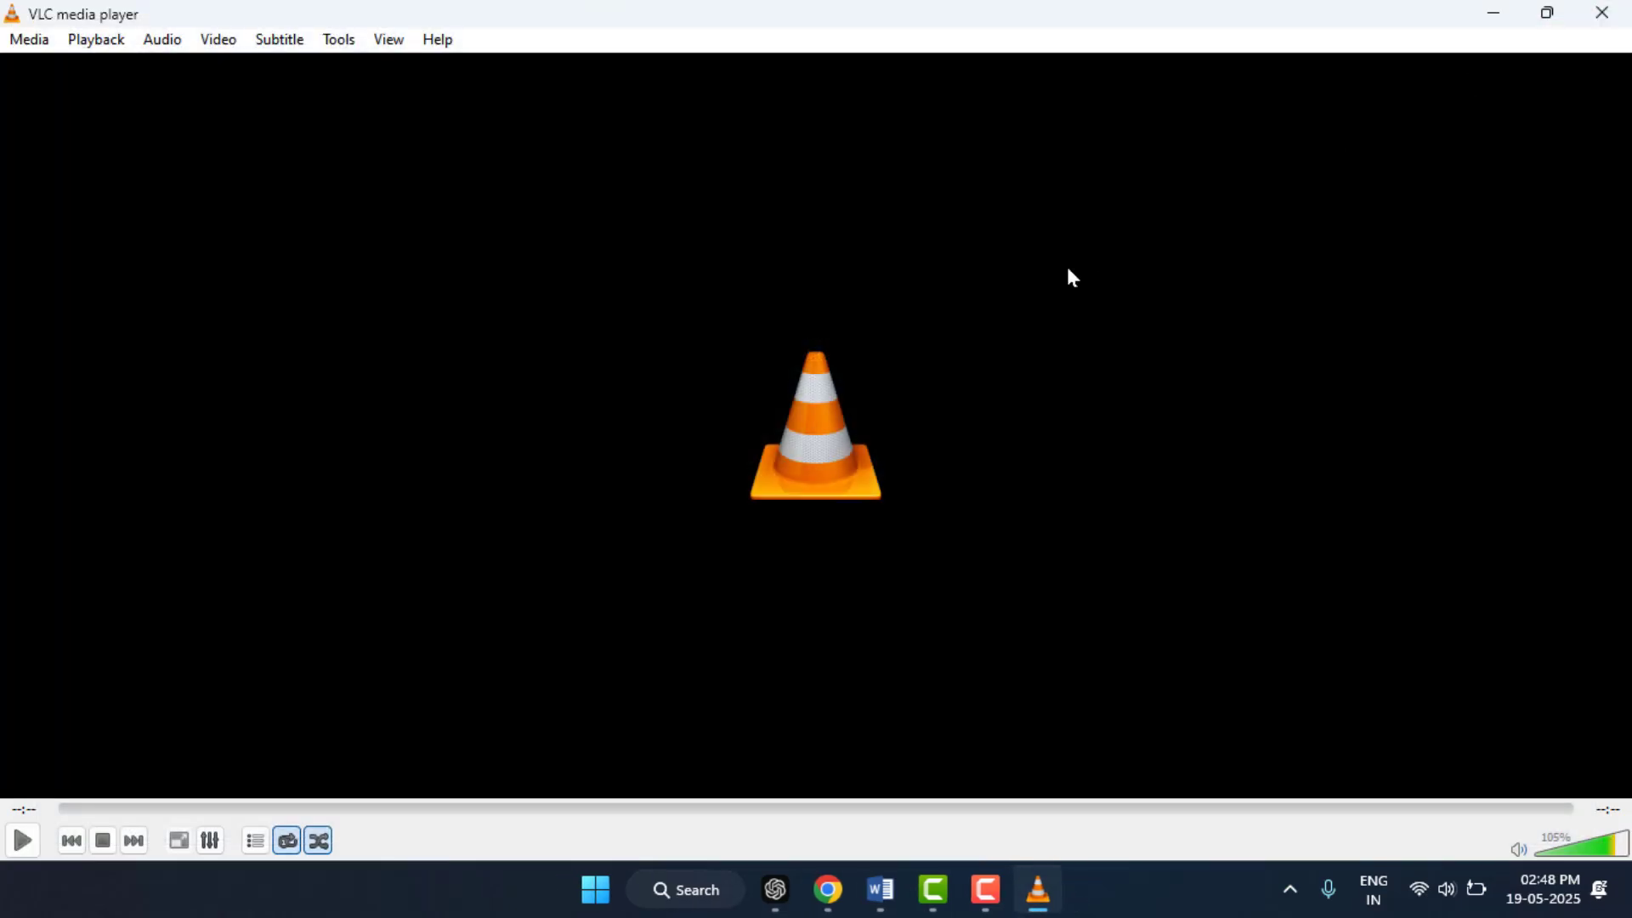
Step: Switch to Device Manager, start an automatic driver search for the Intel(R) HD Graphics Family display adapter, cancel it and close Device Manager
key("super")
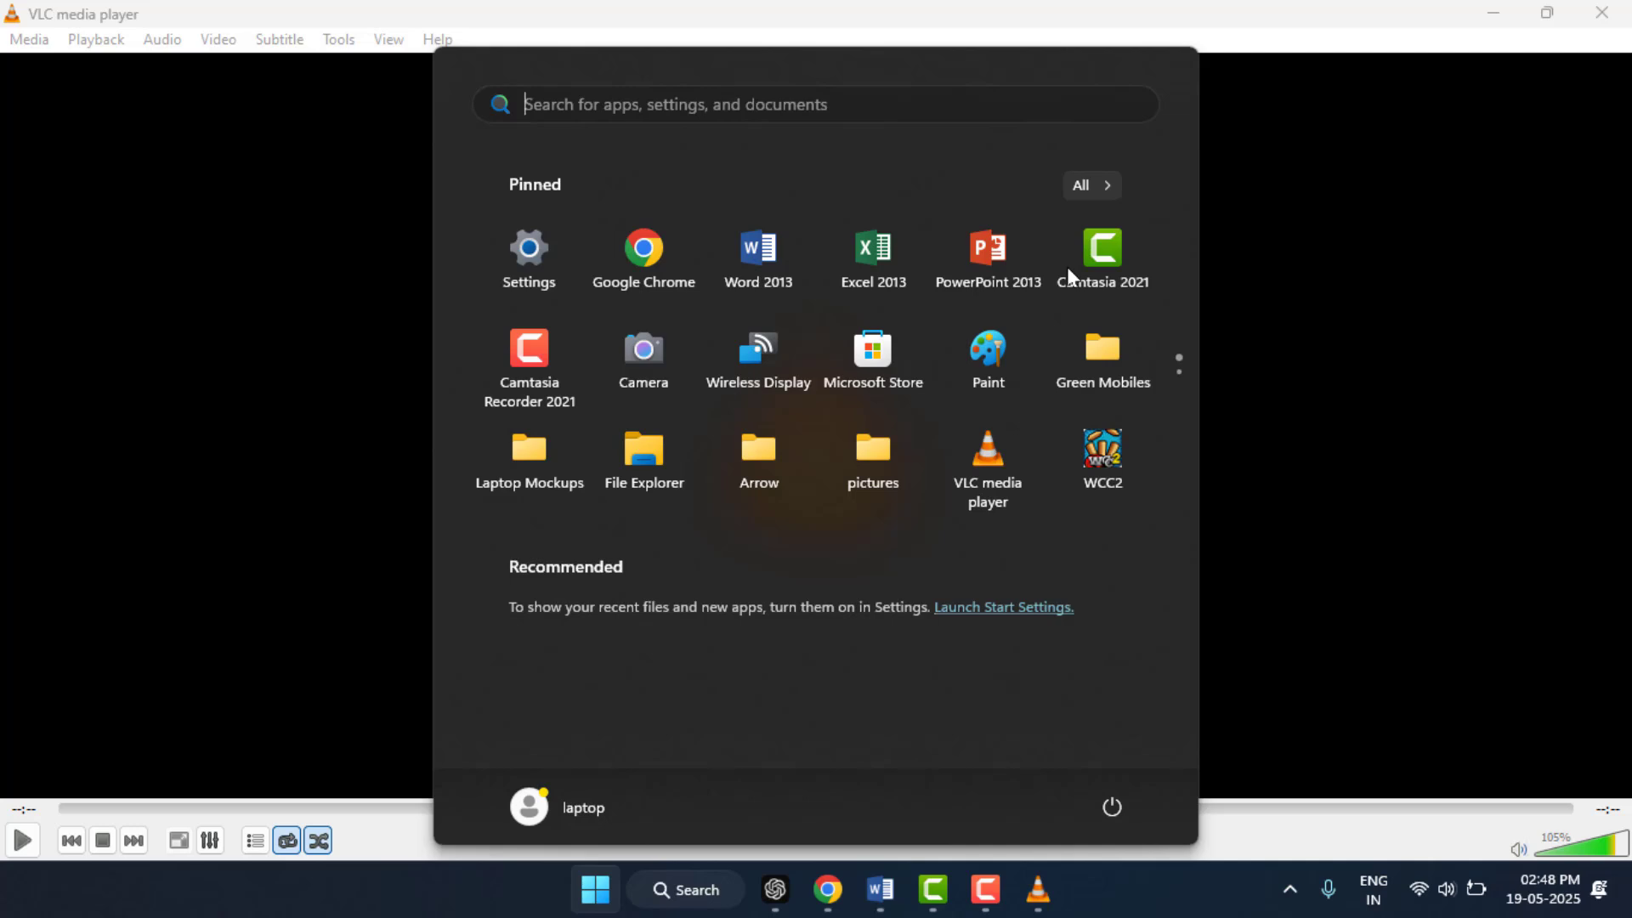
key("super+x")
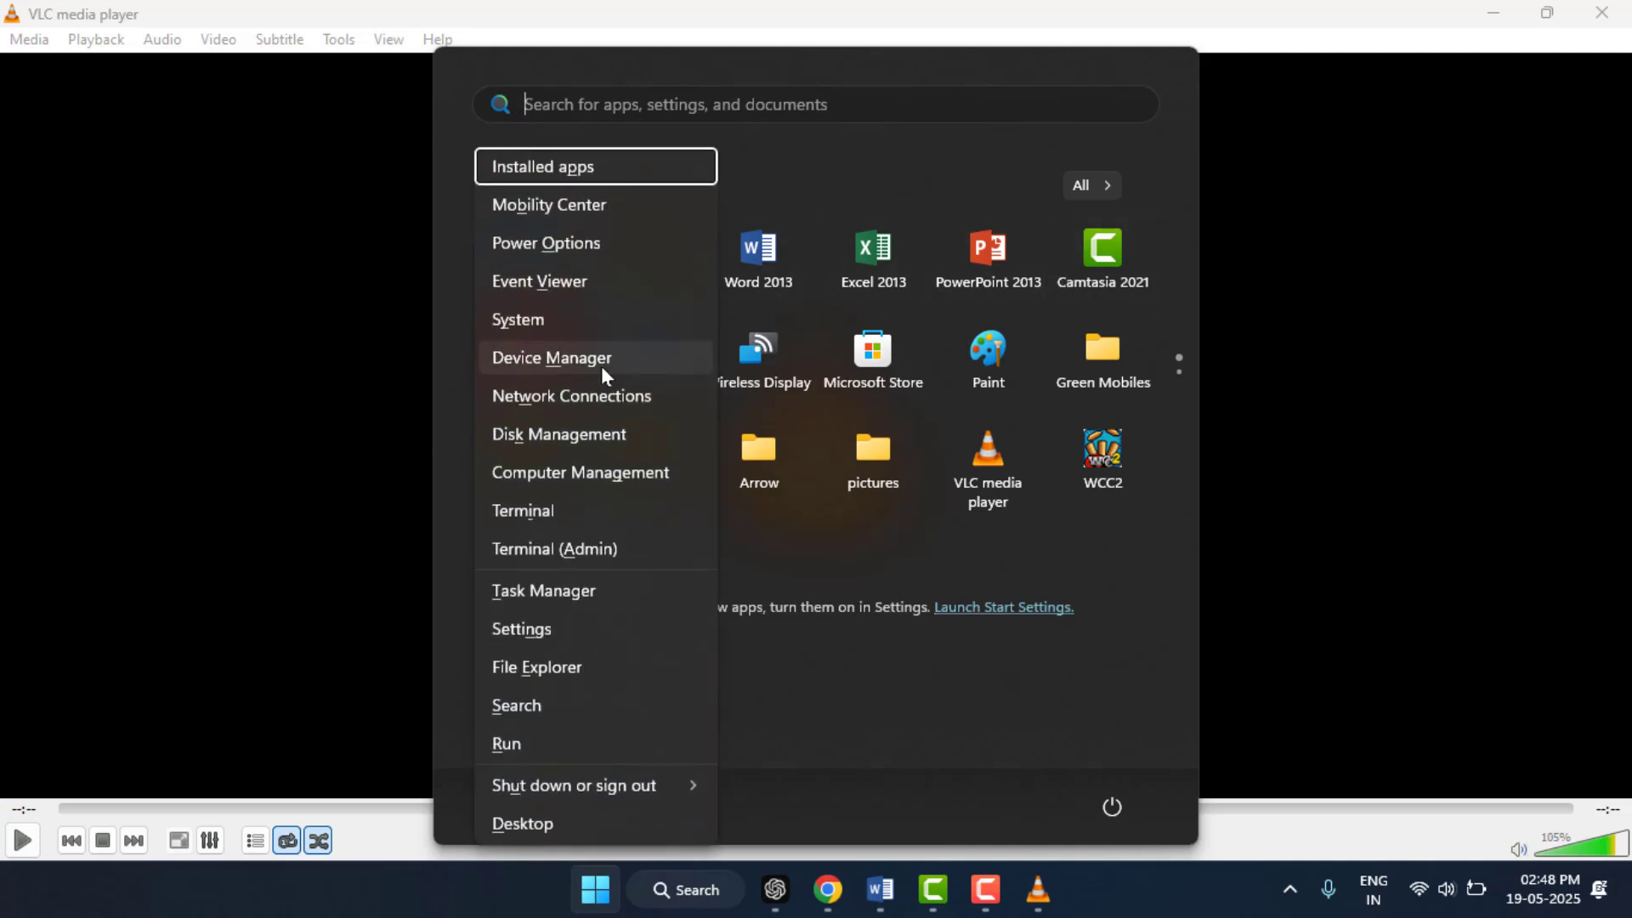
left_click(605, 375)
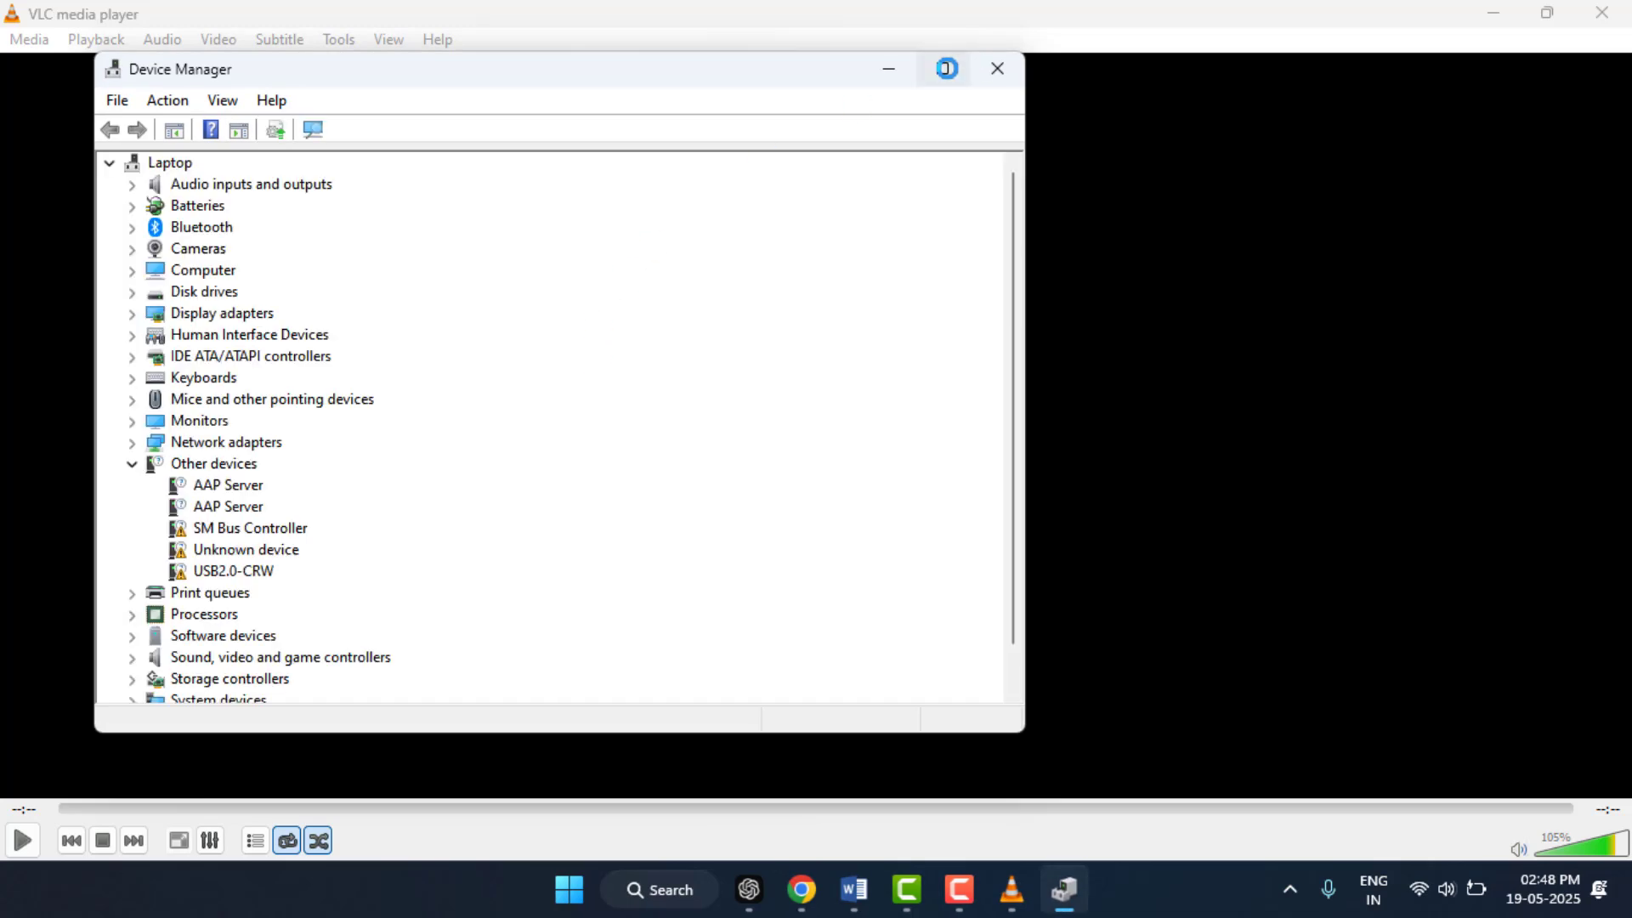
left_click(946, 68)
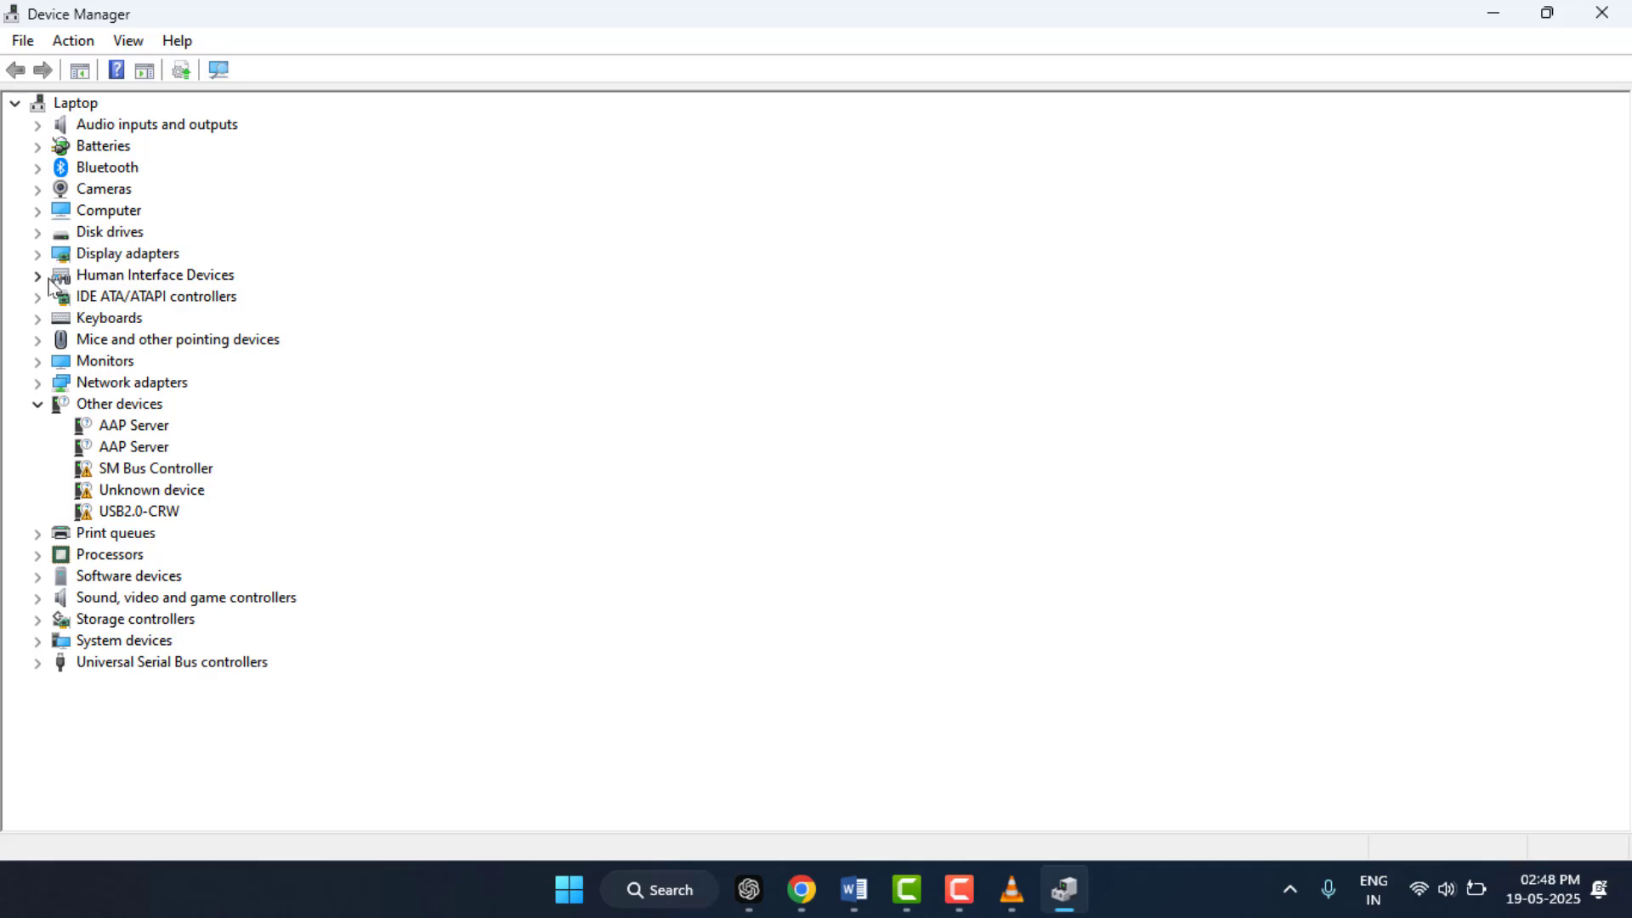
left_click(37, 253)
right_click(177, 279)
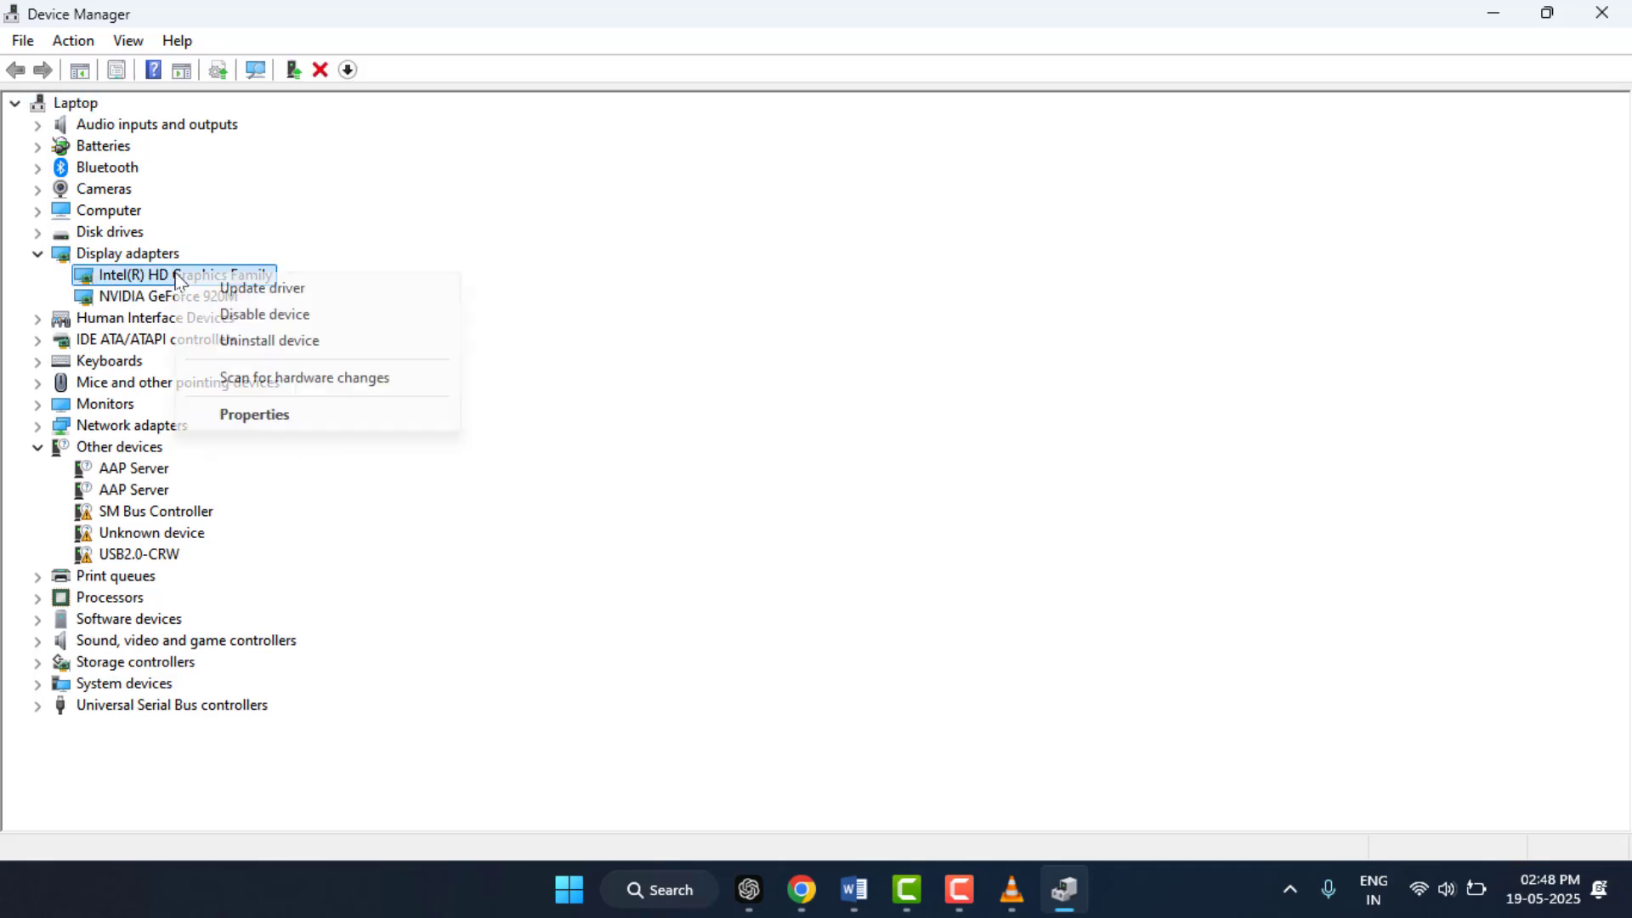
left_click(255, 289)
left_click(656, 399)
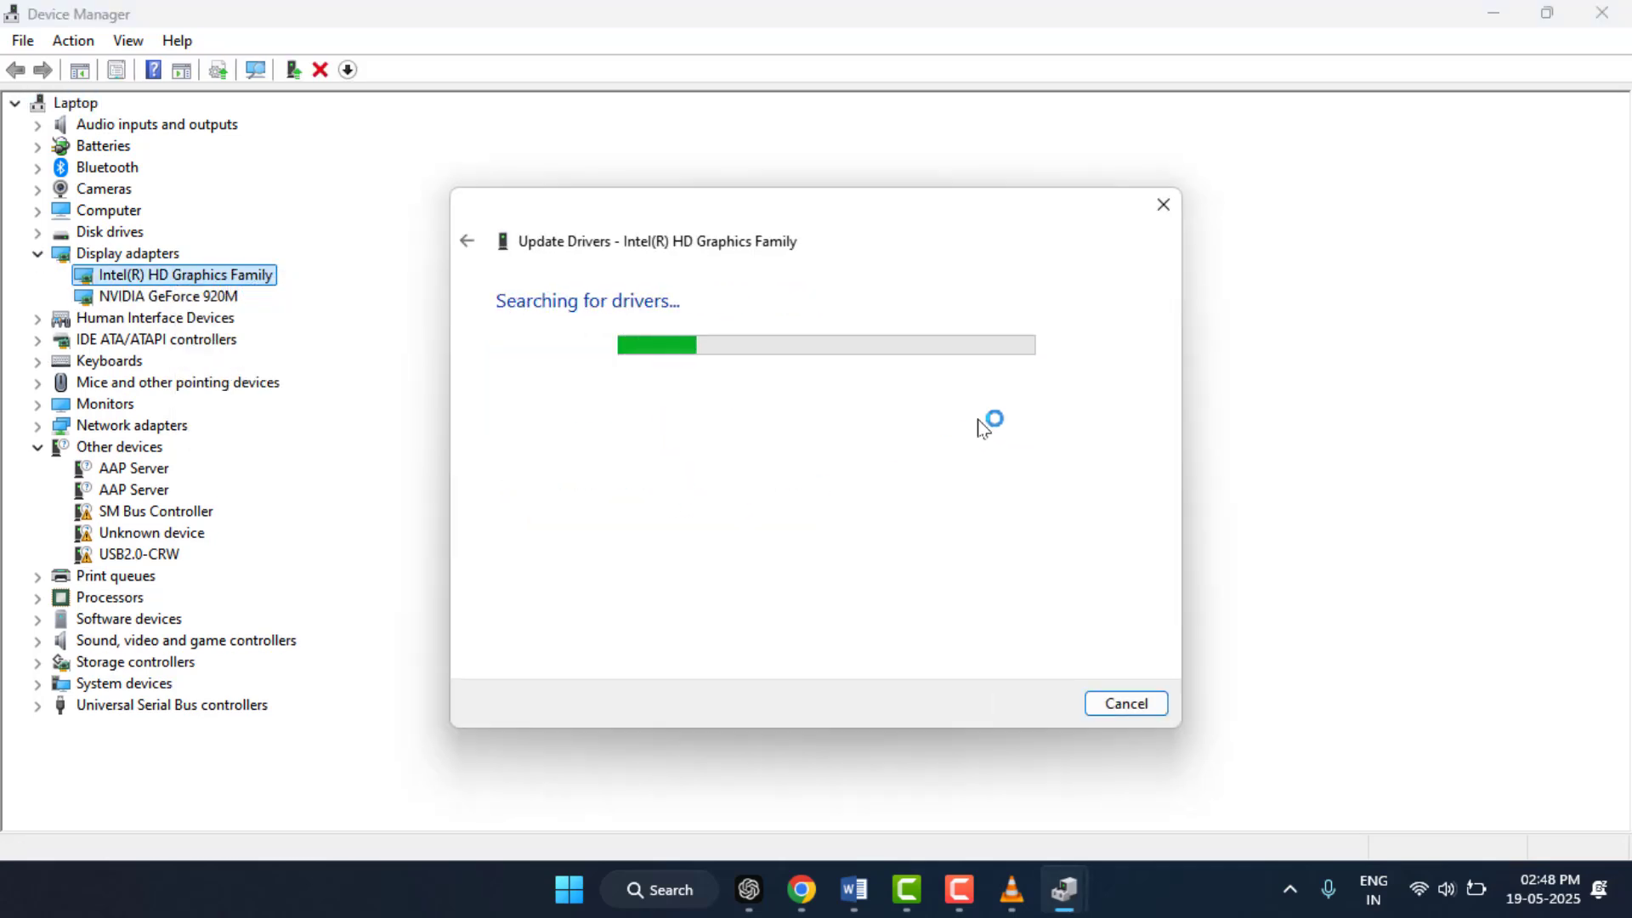
left_click(1162, 205)
left_click(1626, 9)
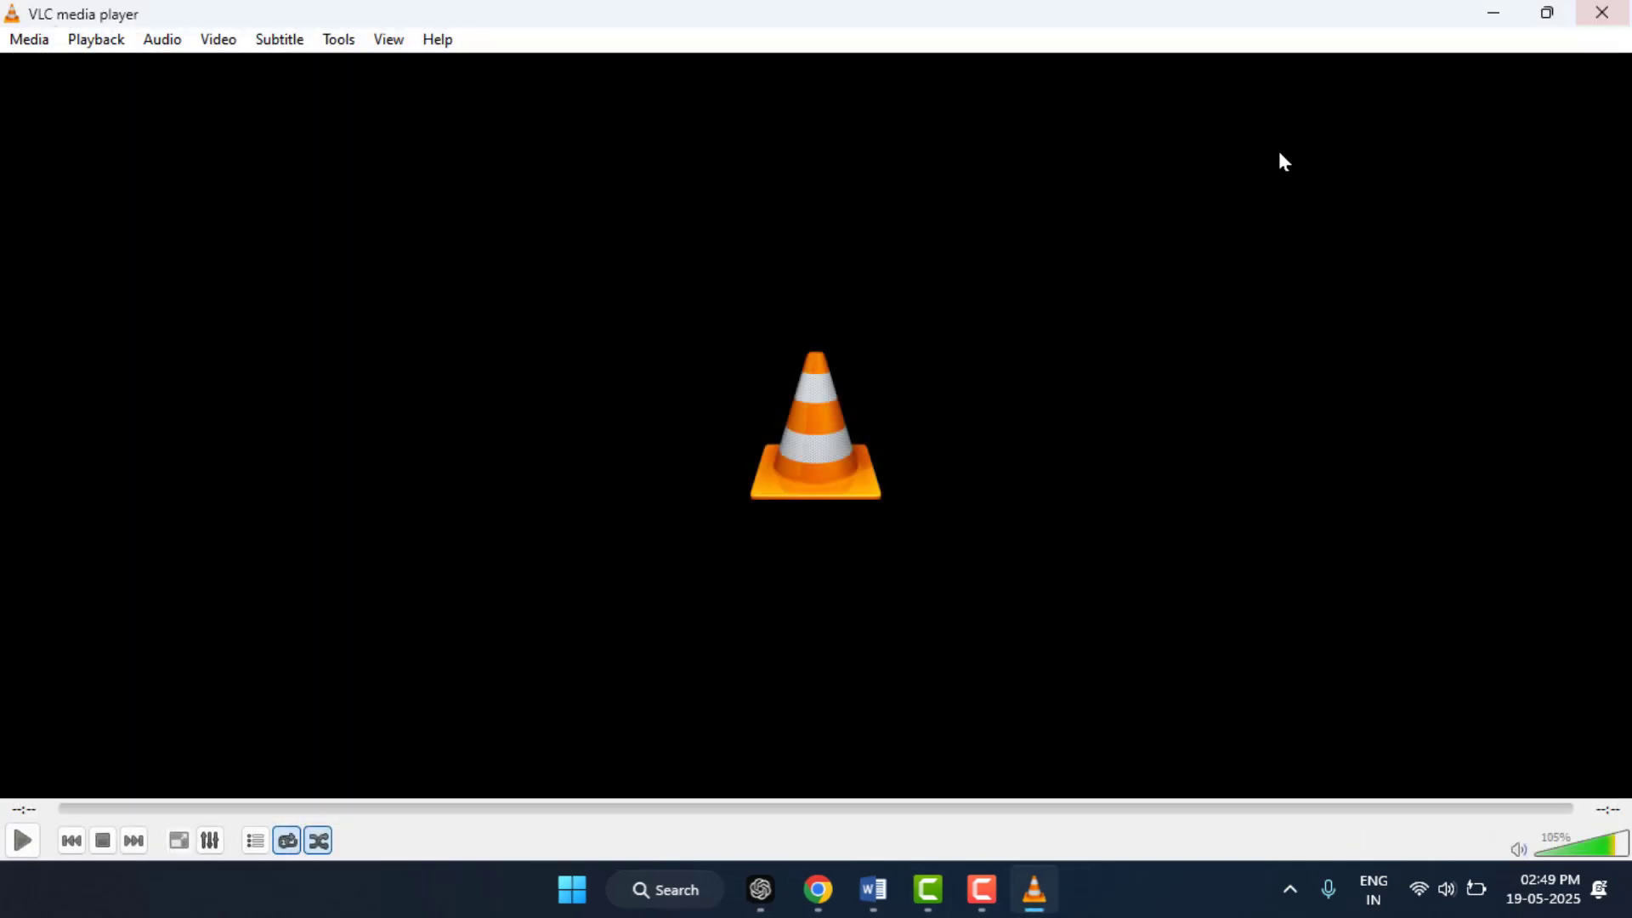